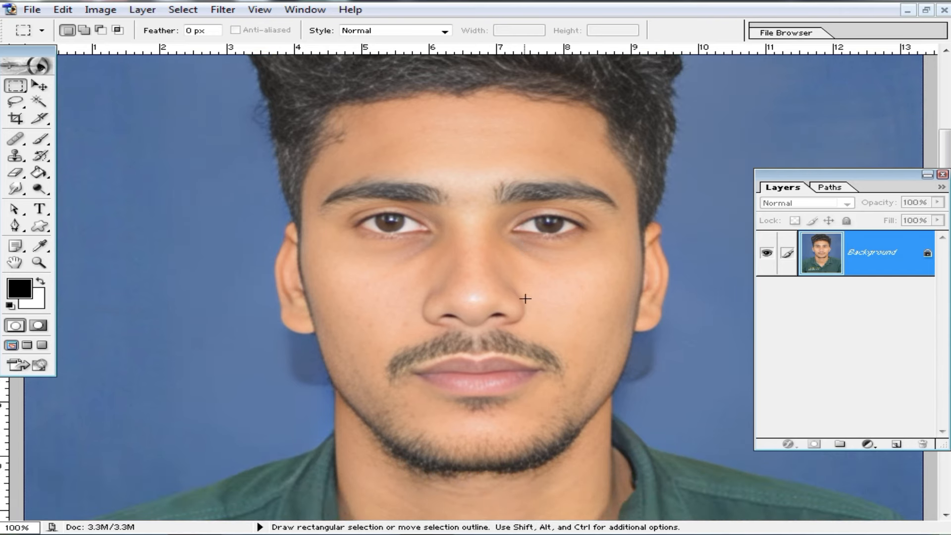
Duplicate the Background layer as "Background copy" in the same document.
{"action": "scroll", "coordinate": [566, 393], "scroll_direction": "down", "scroll_amount": 3}
{"action": "key", "text": "ctrl+minus"}
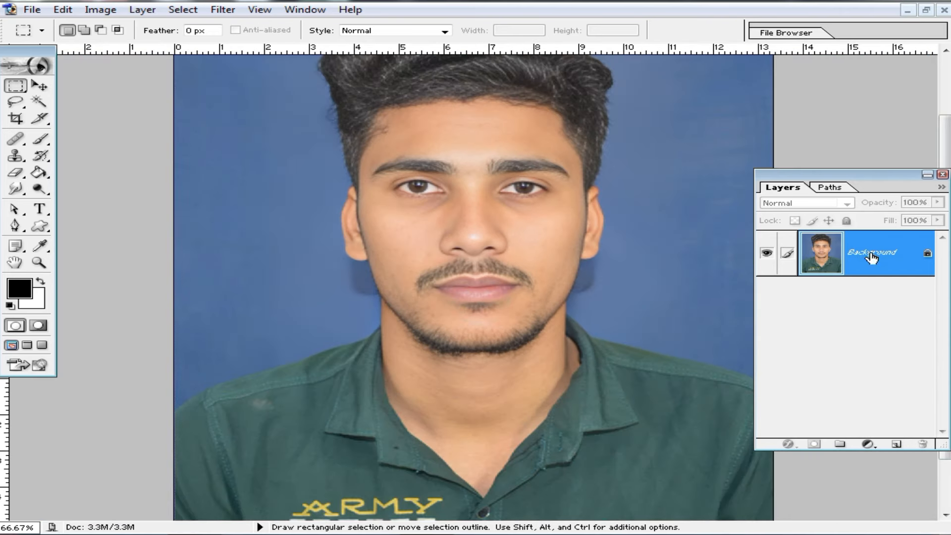
{"action": "right_click", "coordinate": [866, 257]}
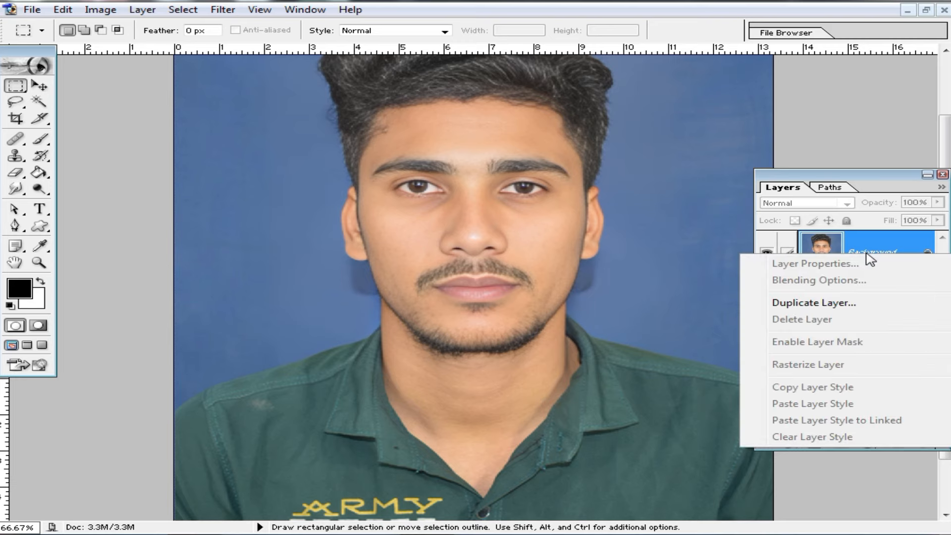
{"action": "left_click", "coordinate": [838, 308]}
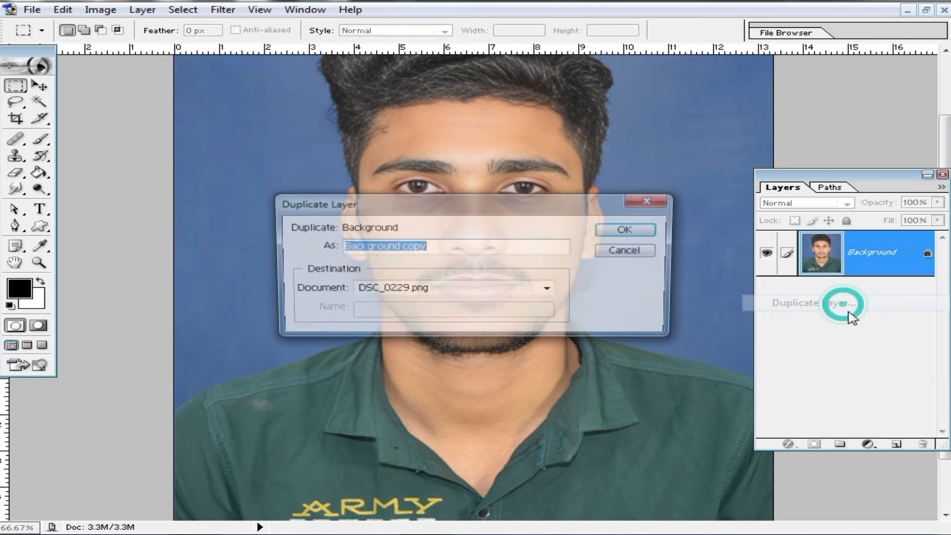
{"action": "left_click", "coordinate": [644, 233]}
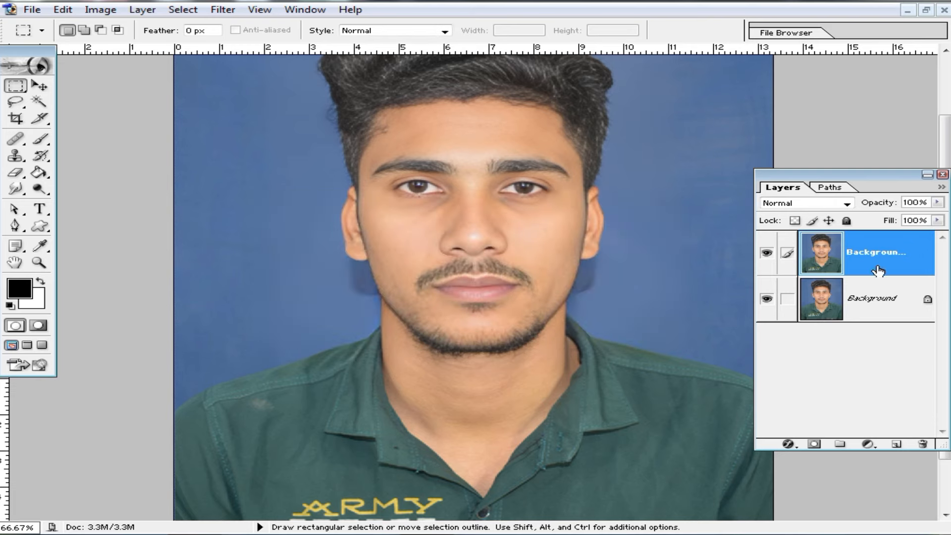
Examine the facial skin up close around the eyes, nose and cheeks.
{"action": "left_click", "coordinate": [510, 257], "text": "ctrl"}
{"action": "left_click", "coordinate": [527, 263], "text": "ctrl"}
{"action": "left_click_drag", "start_coordinate": [541, 272], "coordinate": [594, 403]}
{"action": "left_click", "coordinate": [563, 281], "text": "alt"}
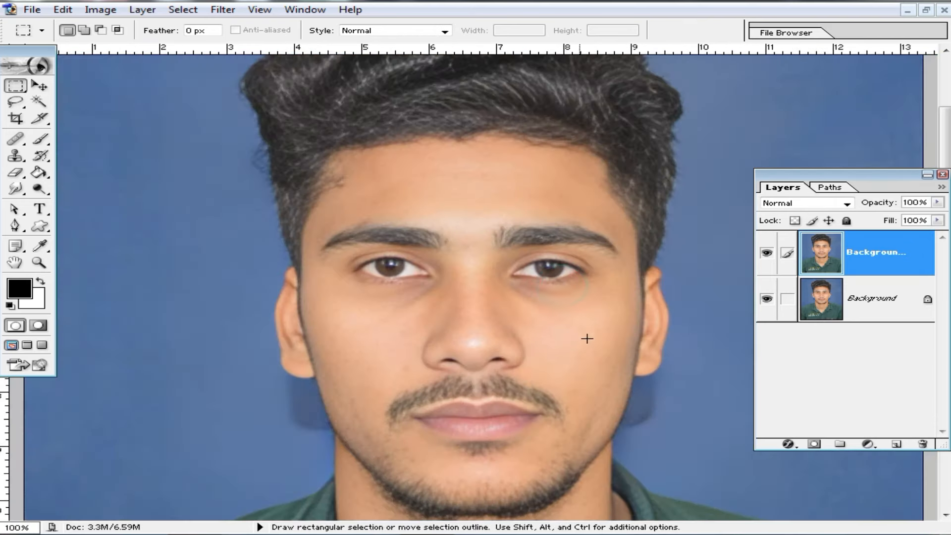
{"action": "left_click", "coordinate": [543, 283], "text": "ctrl"}
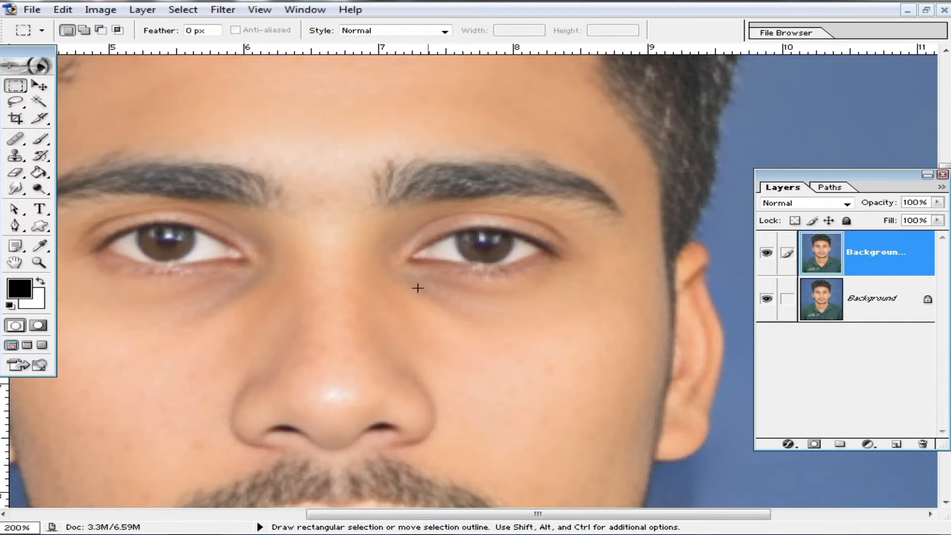
{"action": "left_click", "coordinate": [423, 271], "text": "alt"}
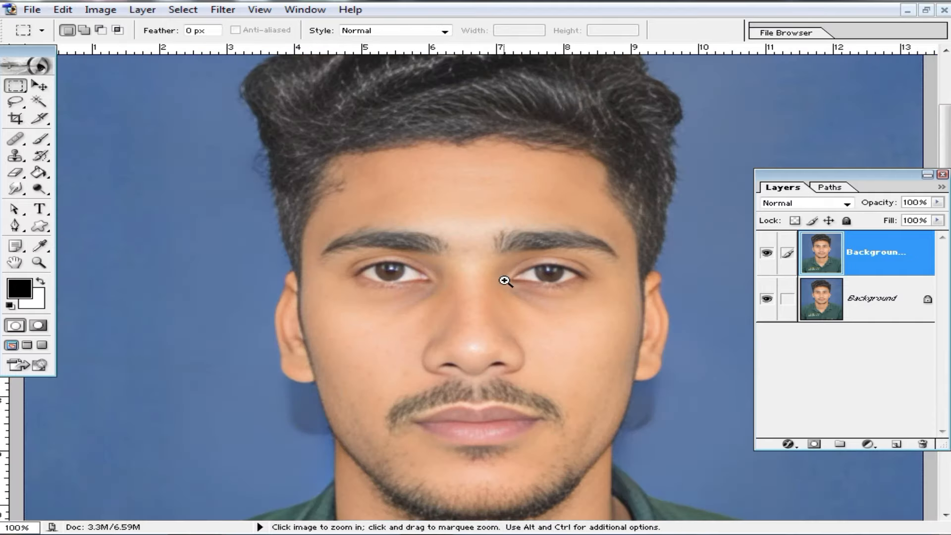
{"action": "left_click", "coordinate": [515, 292], "text": "ctrl"}
{"action": "left_click_drag", "start_coordinate": [520, 307], "coordinate": [517, 296]}
Select the facial skin on the duplicate layer with the Magic Wand at tolerance 44, leaving out brows, eyes and moustache.
{"action": "left_click", "coordinate": [39, 102]}
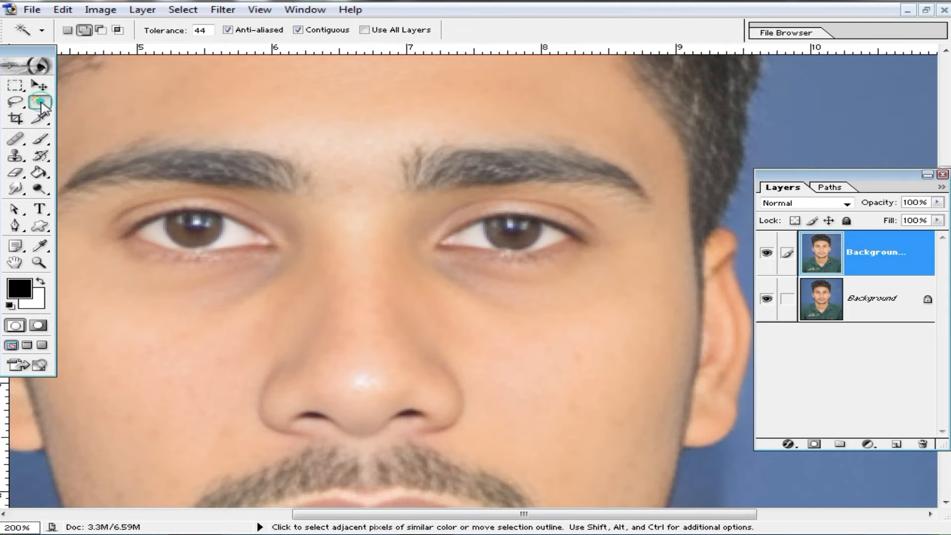
{"action": "left_click", "coordinate": [425, 106], "text": "alt"}
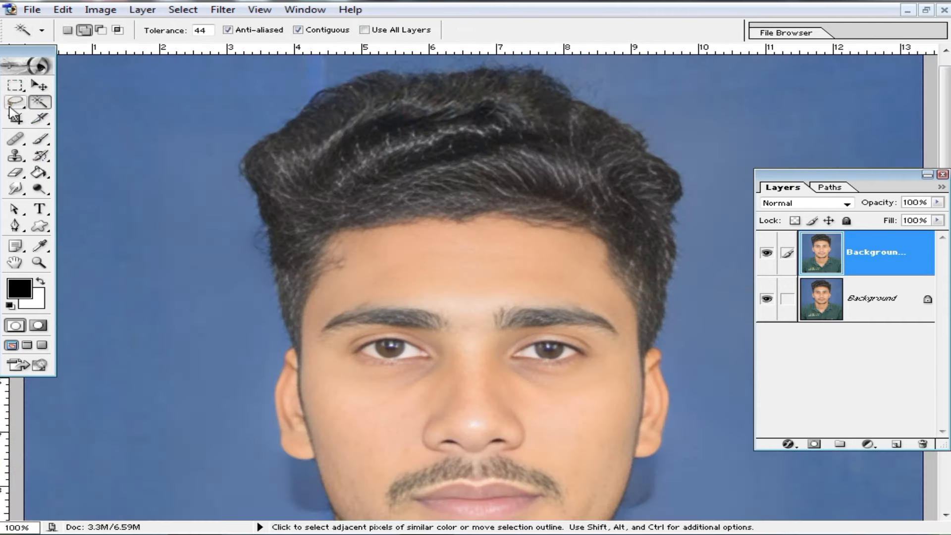
{"action": "left_click", "coordinate": [411, 262]}
{"action": "left_click", "coordinate": [471, 299], "text": "shift"}
{"action": "scroll", "coordinate": [470, 299], "scroll_direction": "down", "scroll_amount": 3}
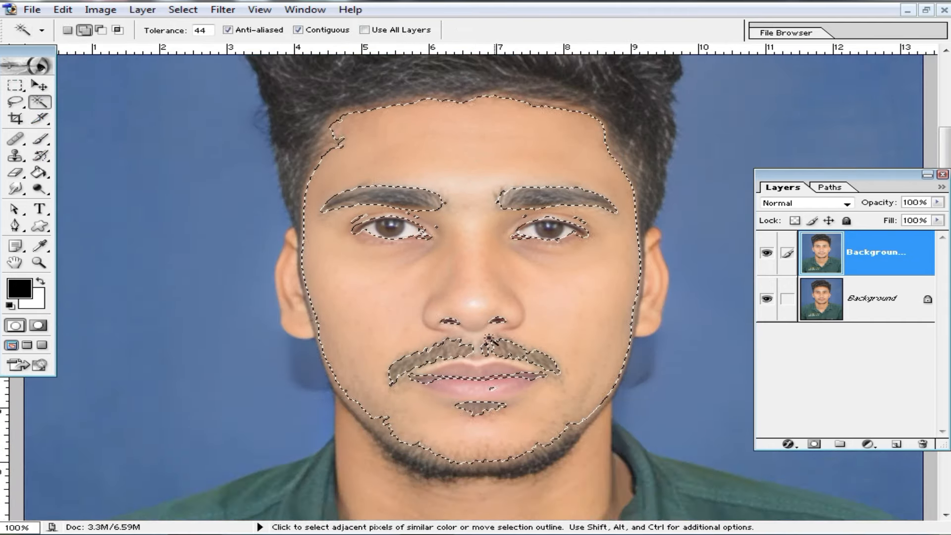
Add both ears, the remaining face edges and the neck to the Magic Wand selection.
{"action": "left_click", "coordinate": [292, 244], "text": "shift"}
{"action": "left_click", "coordinate": [600, 250], "text": "shift"}
{"action": "left_click", "coordinate": [658, 238], "text": "shift"}
{"action": "scroll", "coordinate": [536, 382], "scroll_direction": "down", "scroll_amount": 2}
{"action": "left_click", "coordinate": [535, 417], "text": "shift"}
{"action": "left_click", "coordinate": [608, 388]}
{"action": "left_click", "coordinate": [562, 360]}
Feather the skin selection to soften its edges around the face, eyes and eyebrows.
{"action": "scroll", "coordinate": [526, 382], "scroll_direction": "up", "scroll_amount": 3}
{"action": "key", "text": "ctrl+space"}
{"action": "left_click", "coordinate": [476, 303]}
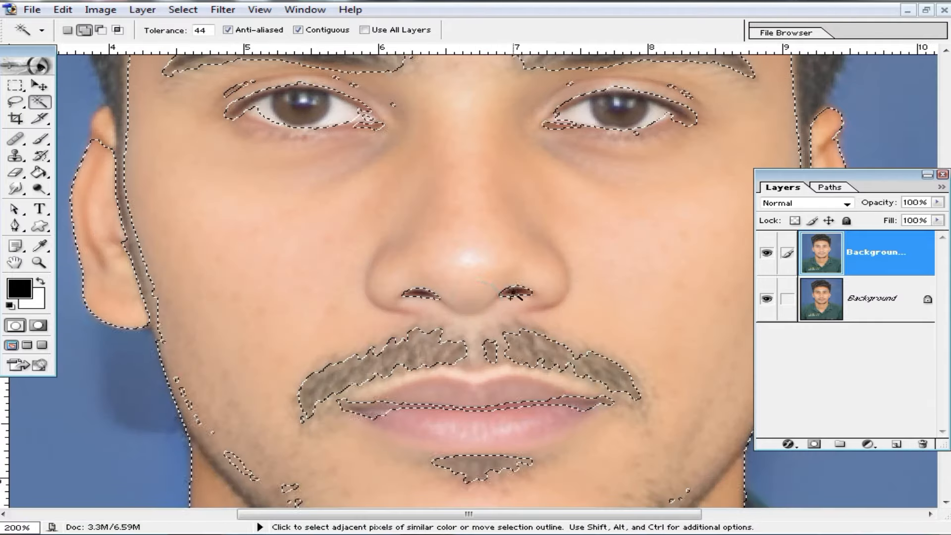
{"action": "scroll", "coordinate": [452, 270], "scroll_direction": "up", "scroll_amount": 3}
{"action": "scroll", "coordinate": [492, 265], "scroll_direction": "up", "scroll_amount": 2}
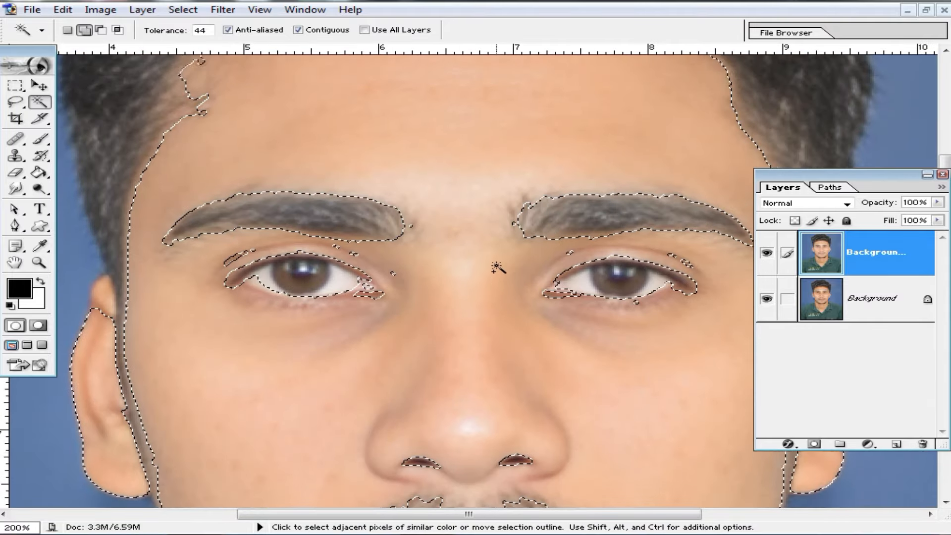
{"action": "scroll", "coordinate": [502, 272], "scroll_direction": "down", "scroll_amount": 2}
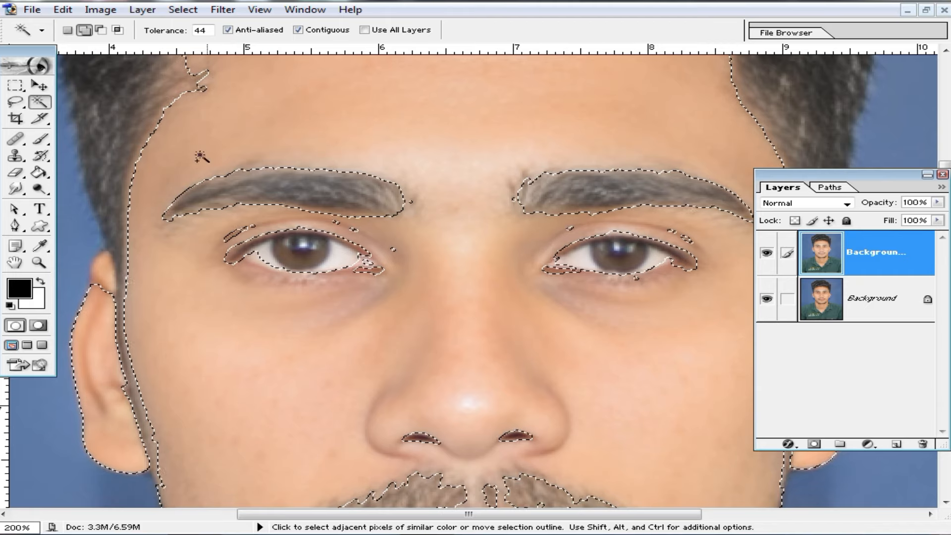
{"action": "scroll", "coordinate": [202, 153], "scroll_direction": "up", "scroll_amount": 1}
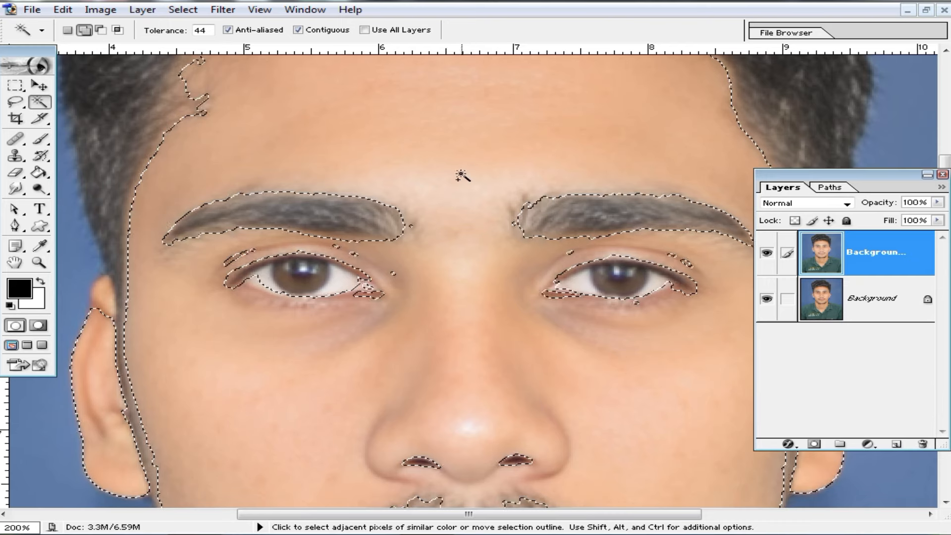
{"action": "right_click", "coordinate": [440, 137]}
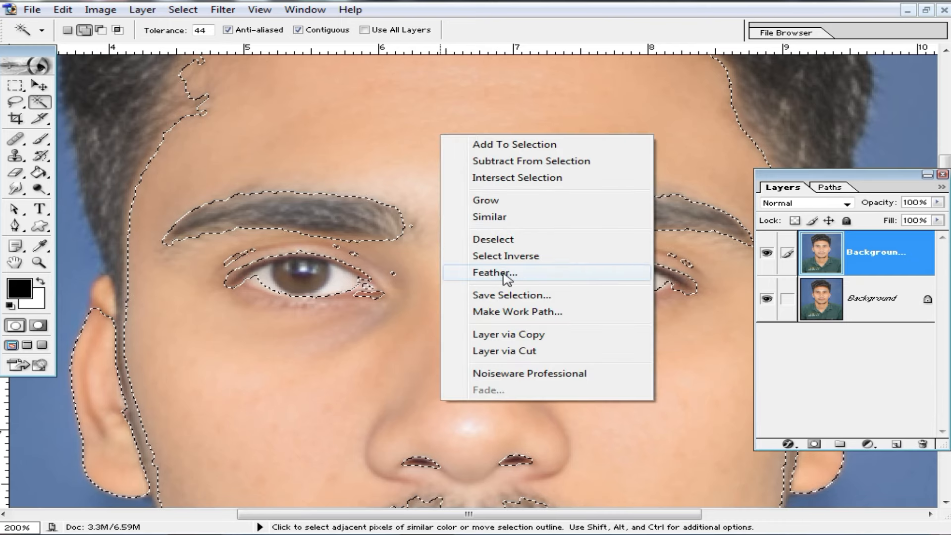
{"action": "left_click", "coordinate": [504, 273]}
{"action": "key", "text": "Return"}
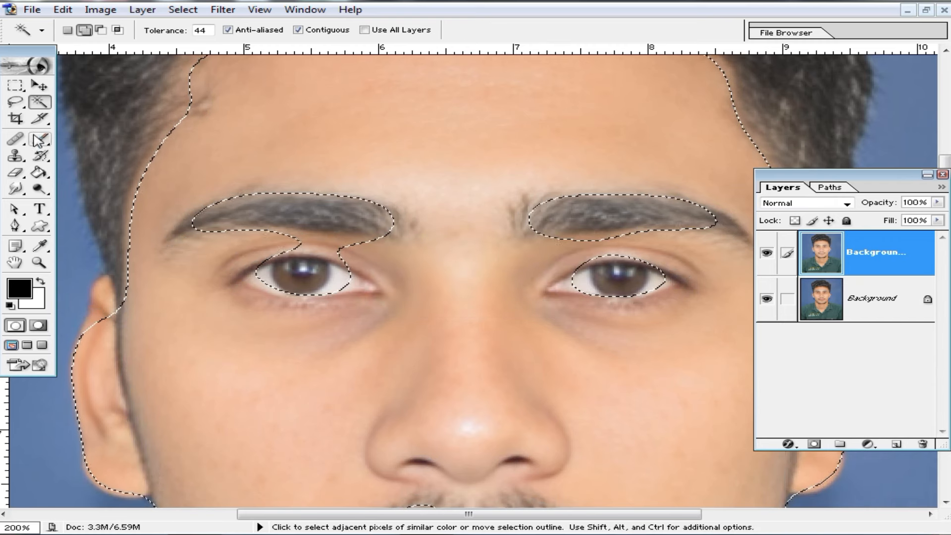
Switch to the Brush tool and enlarge the brush to a hard 83 px tip.
{"action": "left_click", "coordinate": [39, 142]}
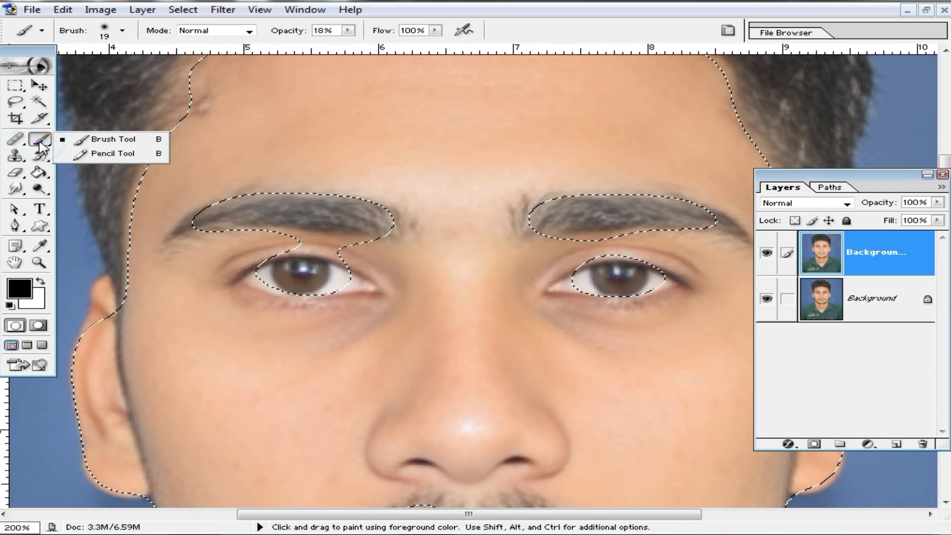
{"action": "left_click", "coordinate": [121, 137]}
{"action": "right_click", "coordinate": [453, 137]}
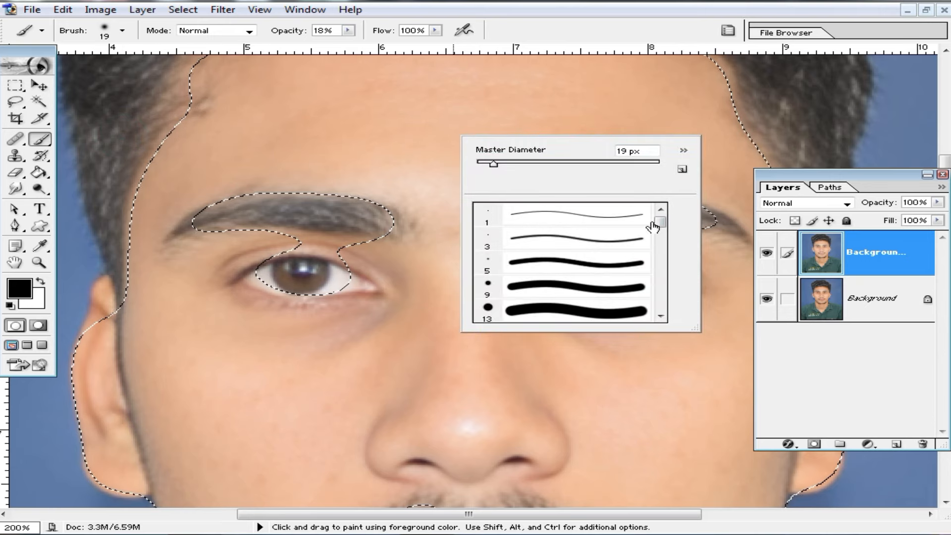
{"action": "right_click", "coordinate": [345, 331]}
{"action": "left_click_drag", "start_coordinate": [384, 357], "coordinate": [441, 361]}
{"action": "left_click", "coordinate": [364, 148]}
Try painting black strokes at 18% opacity across the forehead and undo them.
{"action": "mouse_move", "coordinate": [395, 147]}
{"action": "left_mouse_down"}
{"action": "mouse_move", "coordinate": [464, 155]}
{"action": "mouse_move", "coordinate": [620, 201]}
{"action": "left_mouse_up"}
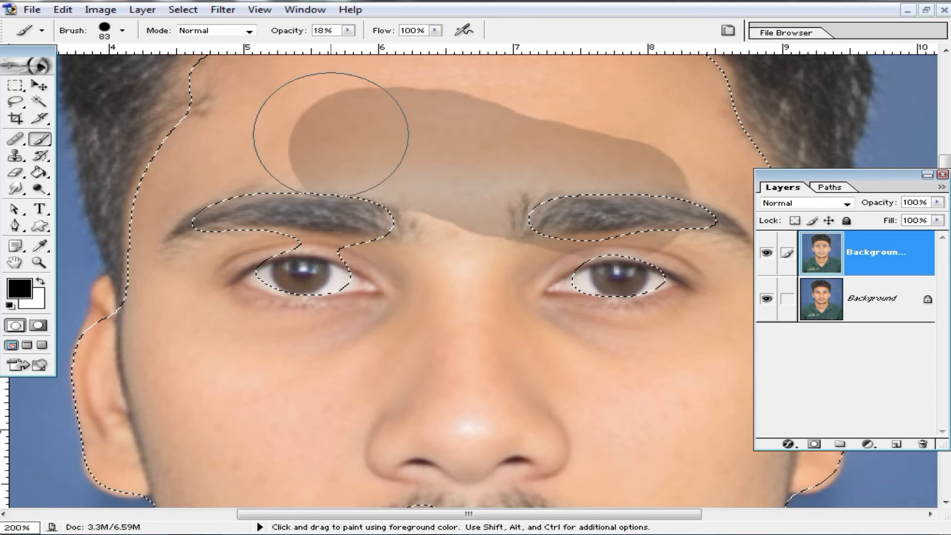
{"action": "left_click_drag", "start_coordinate": [330, 134], "coordinate": [533, 163]}
{"action": "key", "text": "ctrl+alt+z"}
{"action": "key", "text": "ctrl+alt+z"}
{"action": "left_click_drag", "start_coordinate": [441, 174], "coordinate": [594, 142]}
{"action": "key", "text": "ctrl+alt+z"}
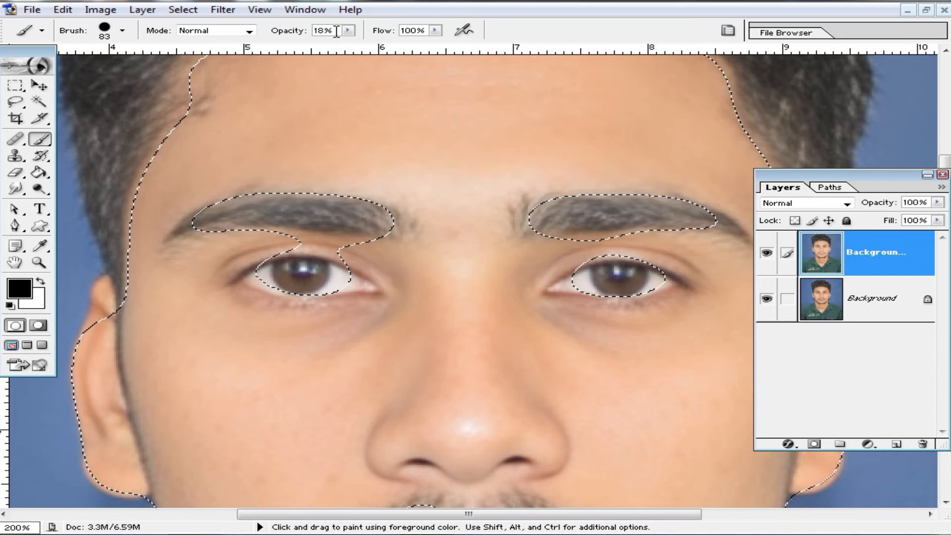
Choose the soft round 35 px brush preset for the skin retouching.
{"action": "right_click", "coordinate": [449, 168]}
{"action": "left_click", "coordinate": [657, 263]}
{"action": "left_click", "coordinate": [657, 282]}
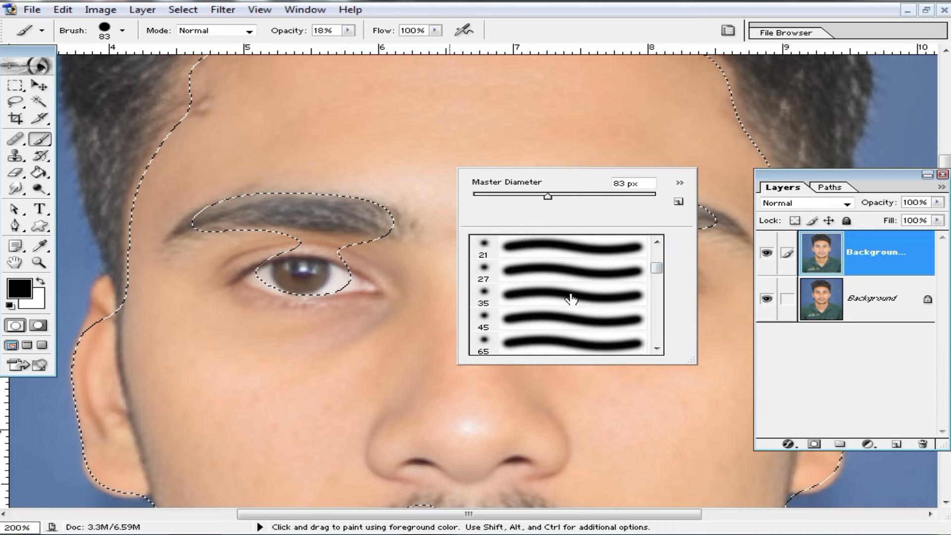
{"action": "left_click", "coordinate": [318, 138]}
Sample the forehead's skin tone as the paint colour and dab it lightly between and above the eyebrows.
{"action": "left_click", "coordinate": [416, 183], "text": "alt"}
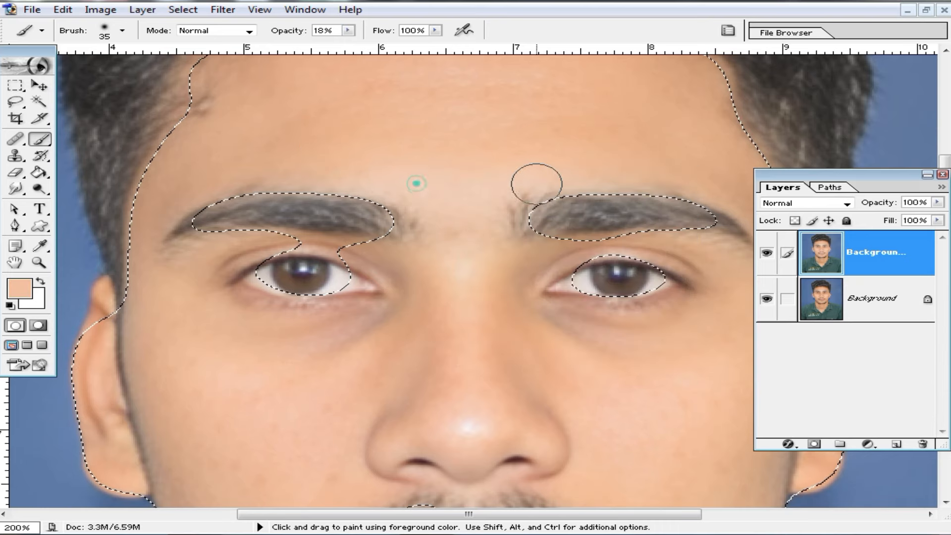
{"action": "key", "text": "ctrl"}
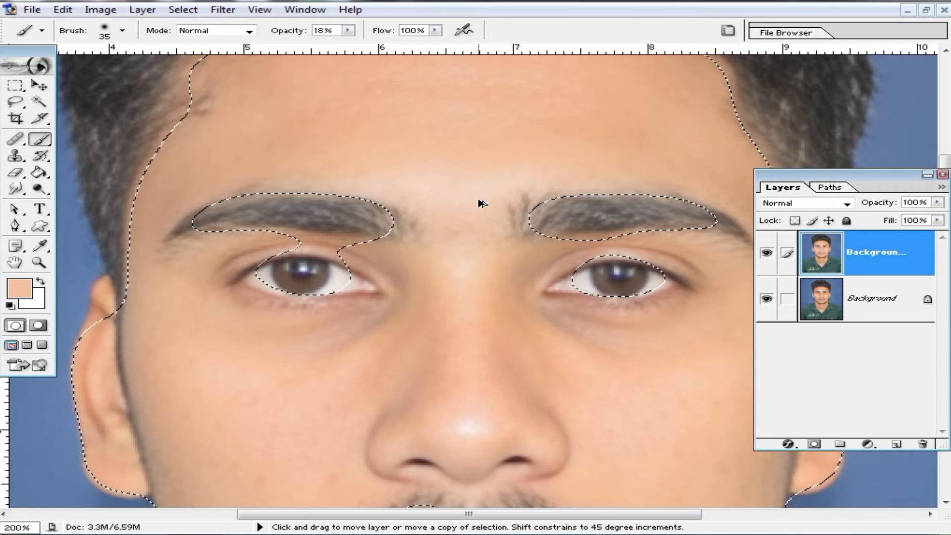
{"action": "left_click", "coordinate": [419, 175]}
{"action": "left_click", "coordinate": [478, 212]}
Set the brush opacity to 34% and its diameter to 47 px.
{"action": "left_click", "coordinate": [537, 324], "text": "ctrl"}
{"action": "mouse_move", "coordinate": [537, 325]}
{"action": "left_mouse_down"}
{"action": "mouse_move", "coordinate": [556, 276]}
{"action": "mouse_move", "coordinate": [438, 168]}
{"action": "left_mouse_up"}
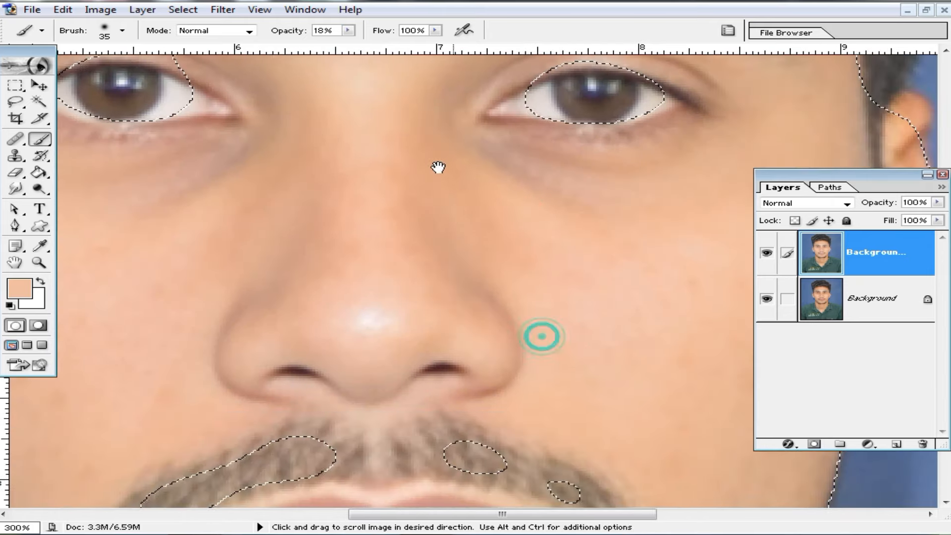
{"action": "left_click_drag", "start_coordinate": [348, 31], "coordinate": [364, 44]}
{"action": "left_click", "coordinate": [560, 232], "text": "alt"}
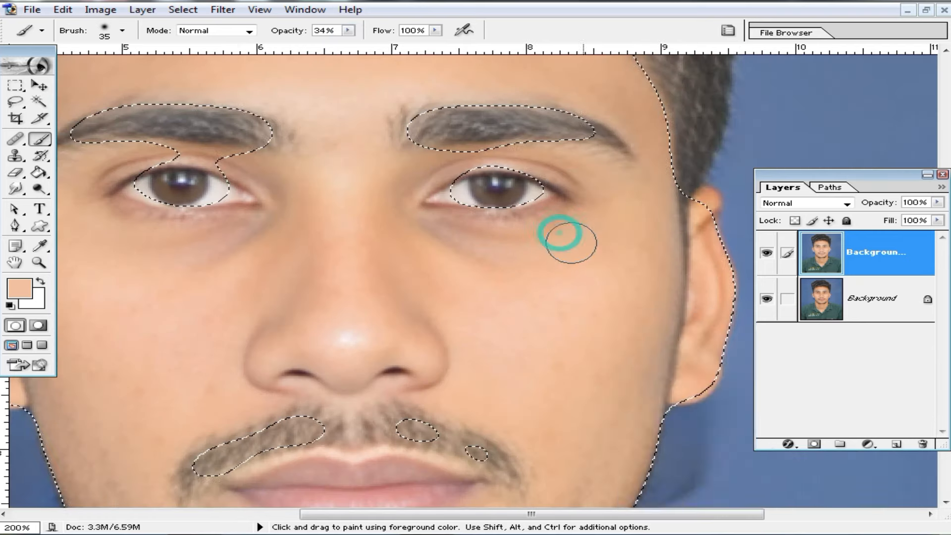
{"action": "right_click", "coordinate": [618, 312]}
{"action": "left_click_drag", "start_coordinate": [670, 339], "coordinate": [676, 340]}
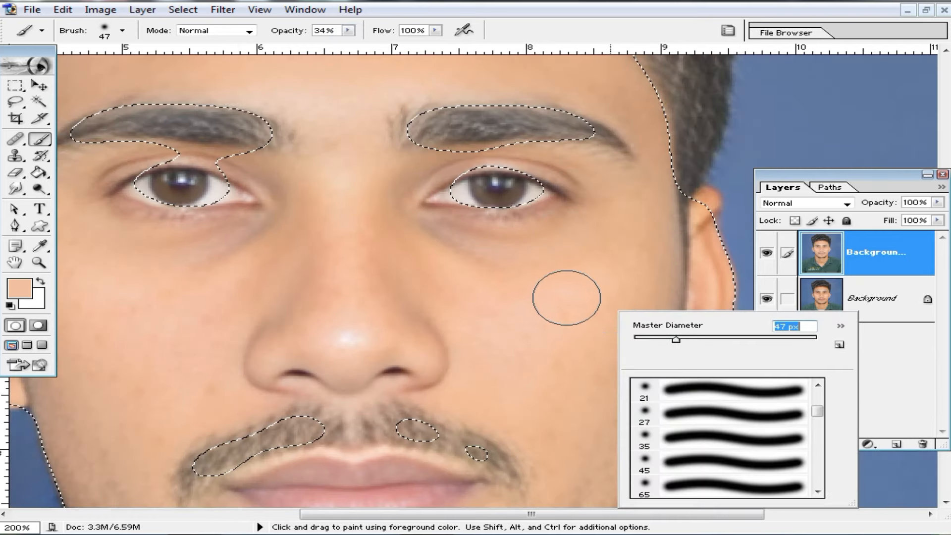
{"action": "key", "text": "Return"}
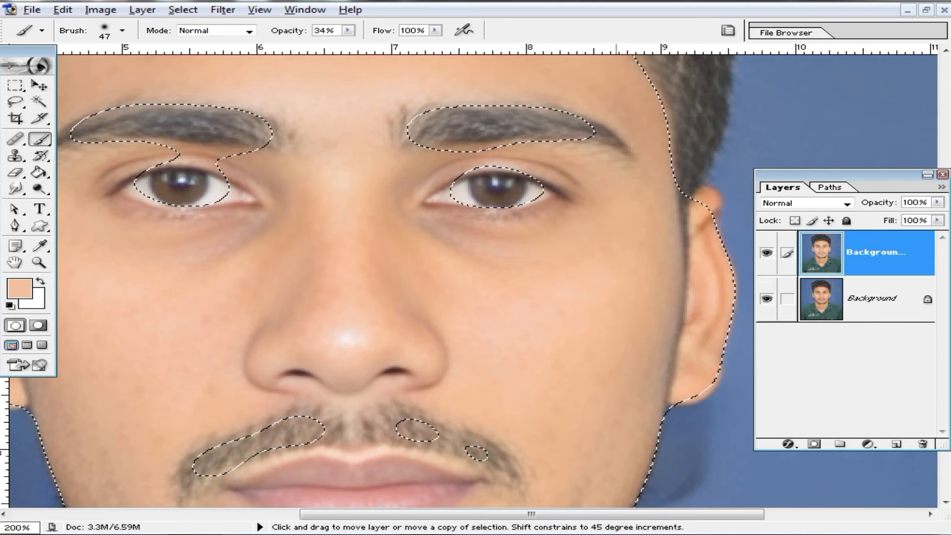
Sample the skin tone from the cheek and paint over the dark areas around and beneath both eyes.
{"action": "left_click", "coordinate": [589, 288], "text": "alt"}
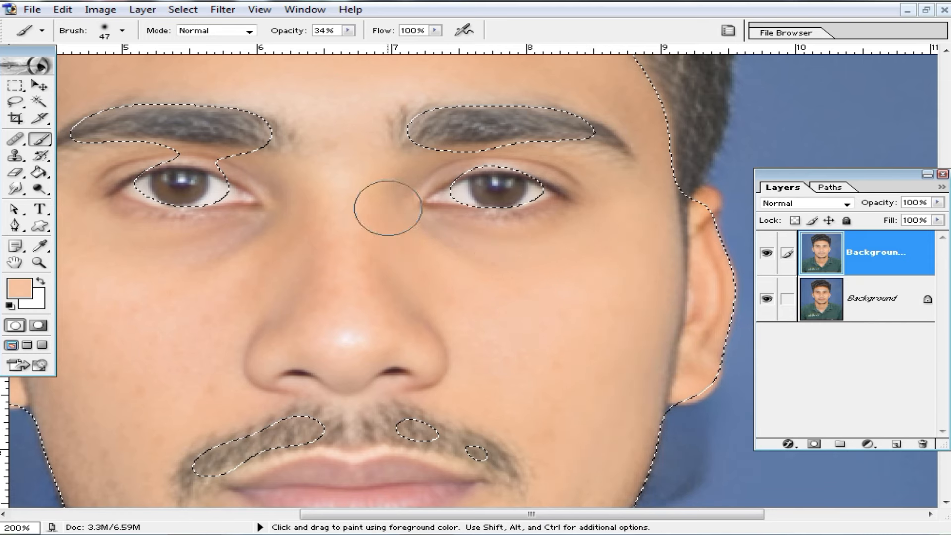
{"action": "left_click", "coordinate": [424, 218]}
{"action": "left_click", "coordinate": [438, 169]}
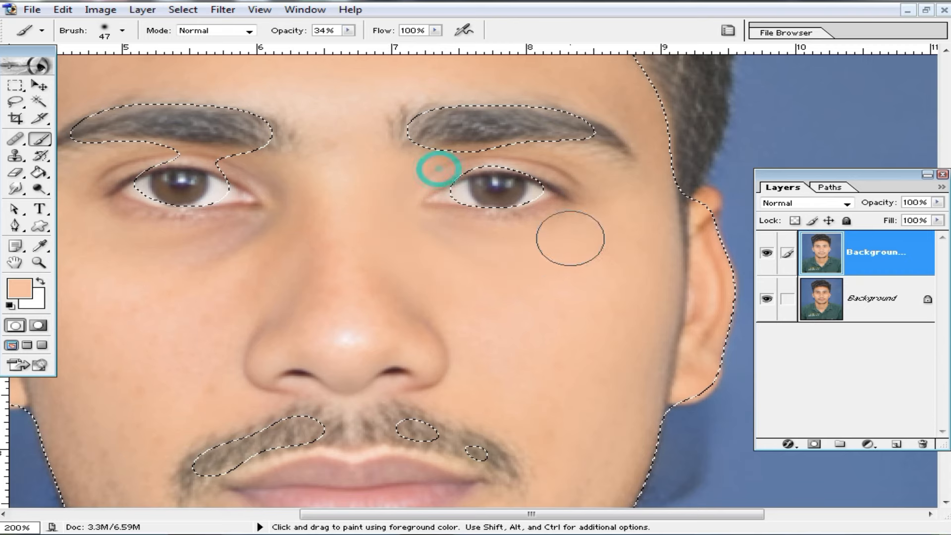
{"action": "left_click_drag", "start_coordinate": [406, 223], "coordinate": [483, 212]}
{"action": "left_click_drag", "start_coordinate": [253, 263], "coordinate": [353, 271]}
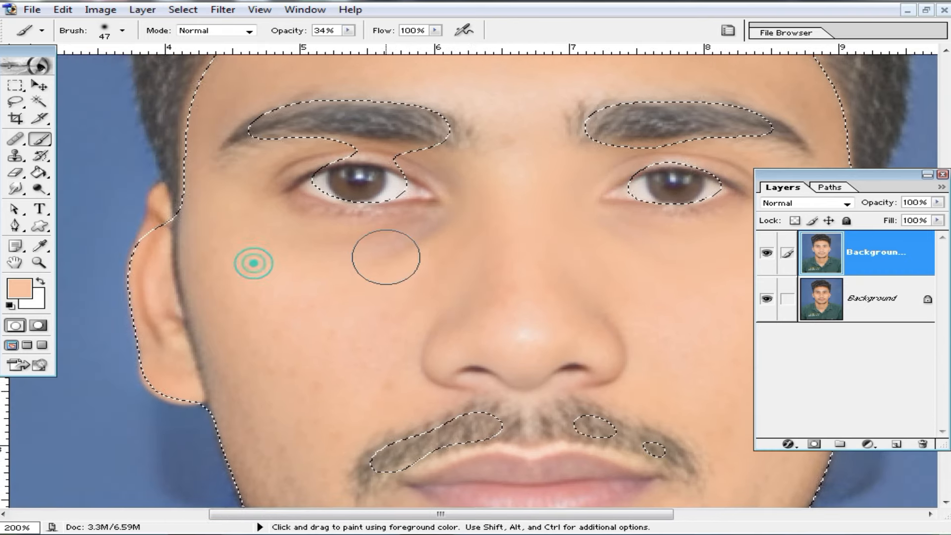
{"action": "left_click", "coordinate": [452, 216]}
Enlarge the brush to 85 px and smooth the skin of the lower face, neck and forehead with the sampled tone.
{"action": "key", "text": "ctrl+minus"}
{"action": "left_click_drag", "start_coordinate": [446, 352], "coordinate": [445, 237]}
{"action": "right_click", "coordinate": [438, 305]}
{"action": "left_click_drag", "start_coordinate": [465, 334], "coordinate": [476, 335]}
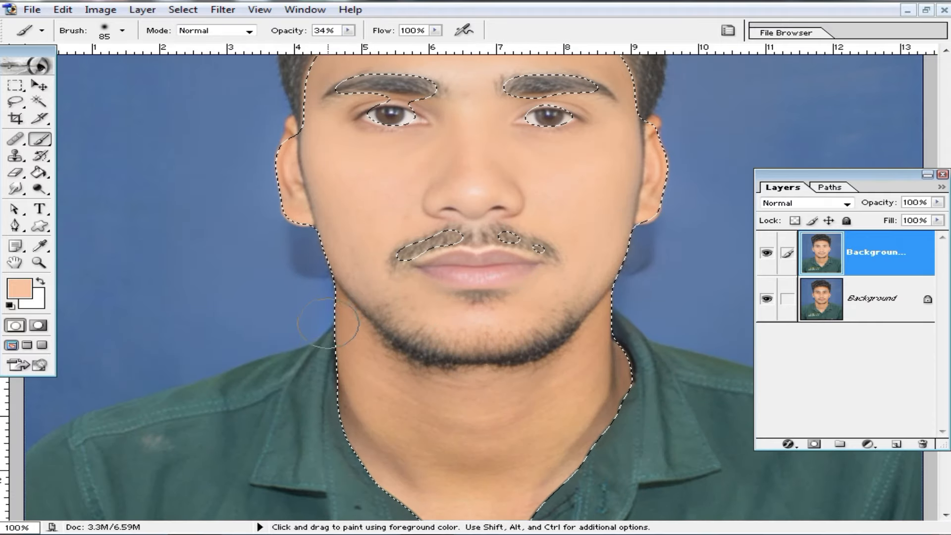
{"action": "left_click_drag", "start_coordinate": [585, 221], "coordinate": [584, 381]}
{"action": "left_click", "coordinate": [483, 322]}
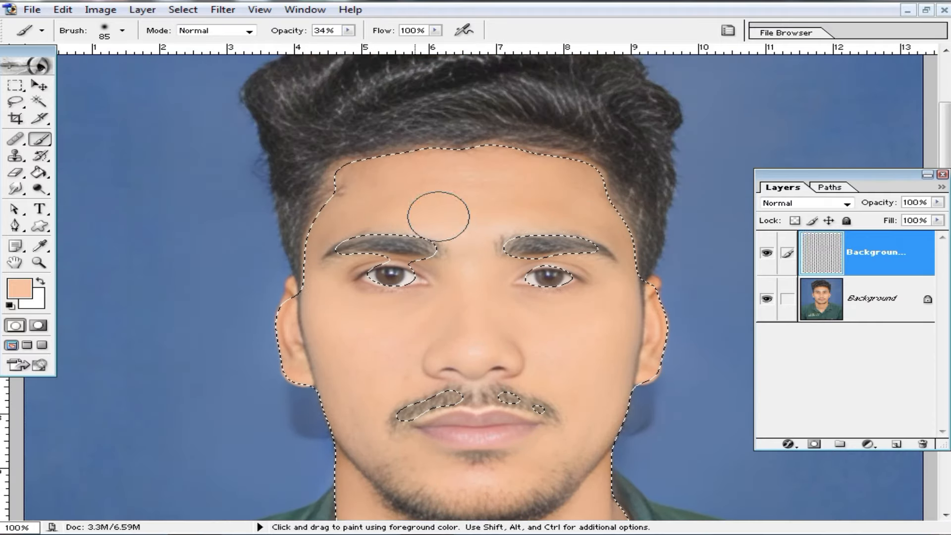
{"action": "left_click", "coordinate": [616, 233]}
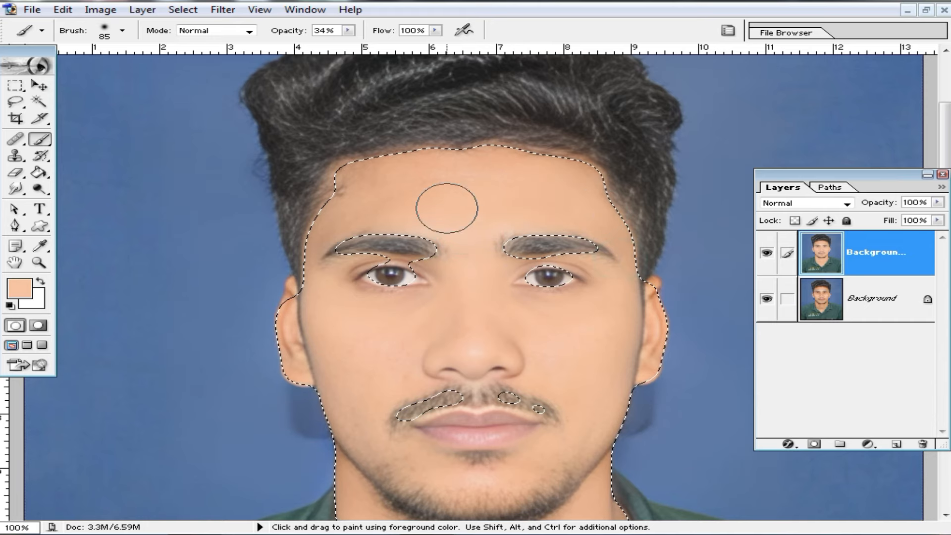
{"action": "left_click", "coordinate": [497, 212], "text": "alt"}
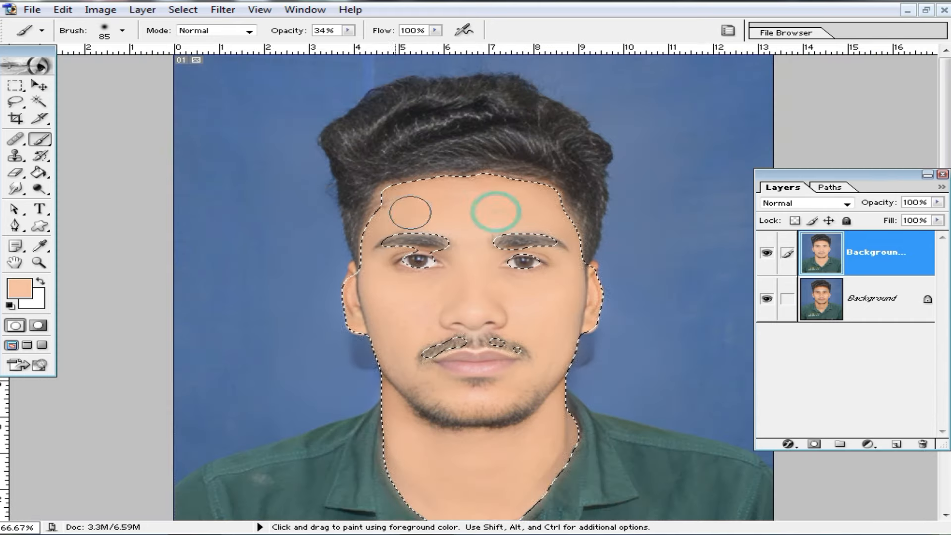
Switch to the Rectangular Marquee tool, drop the skin selection and check the retouched face.
{"action": "left_click", "coordinate": [19, 88]}
{"action": "left_click", "coordinate": [374, 240]}
{"action": "left_click", "coordinate": [584, 297]}
{"action": "left_click", "coordinate": [492, 314], "text": "ctrl"}
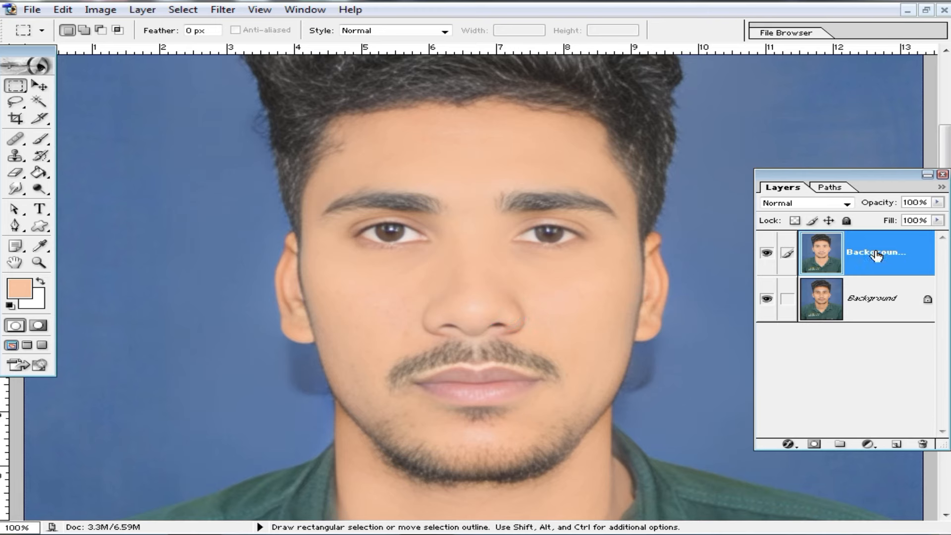
Lower the retouched layer's fill to 67% and merge it into the background layer.
{"action": "left_click", "coordinate": [937, 220]}
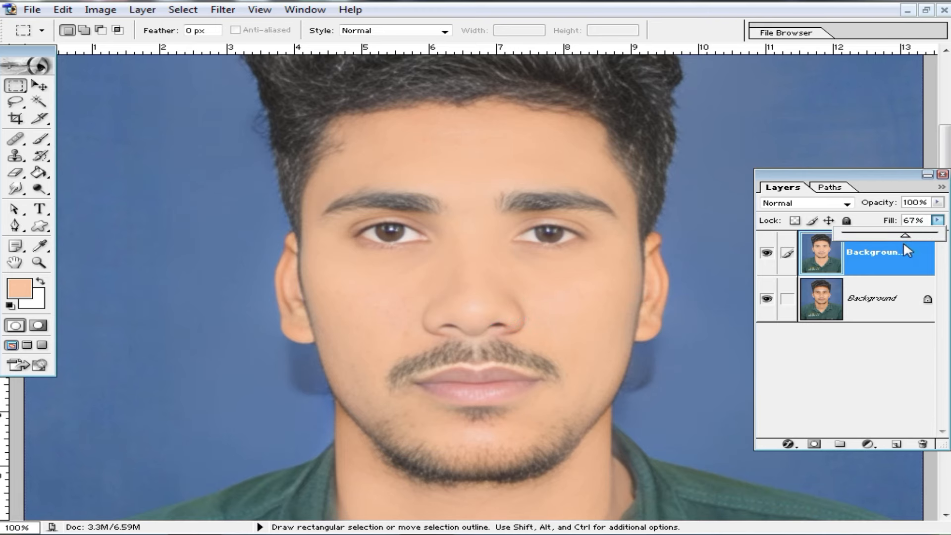
{"action": "key", "text": "Return"}
{"action": "key", "text": "ctrl+e"}
{"action": "left_click", "coordinate": [568, 282], "text": "ctrl+alt"}
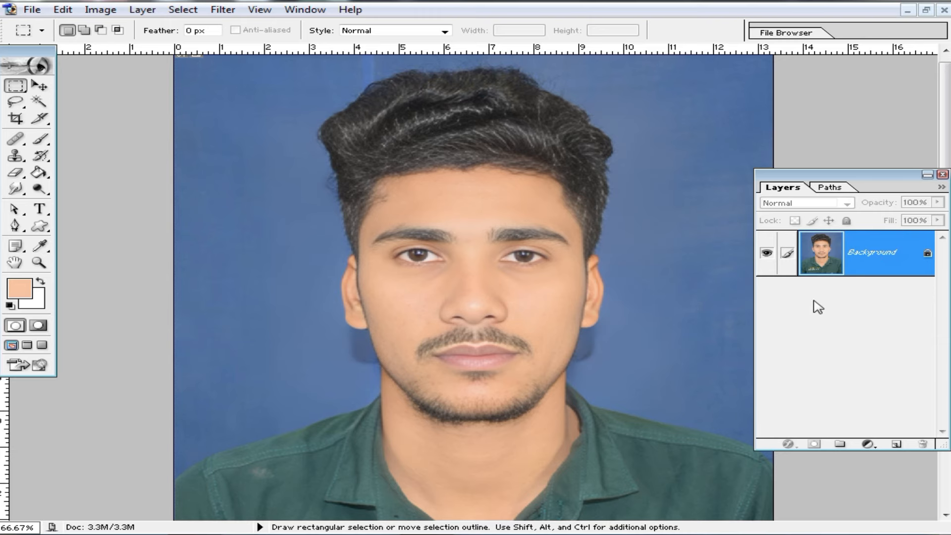
{"action": "scroll", "coordinate": [473, 246], "scroll_direction": "up", "scroll_amount": 1}
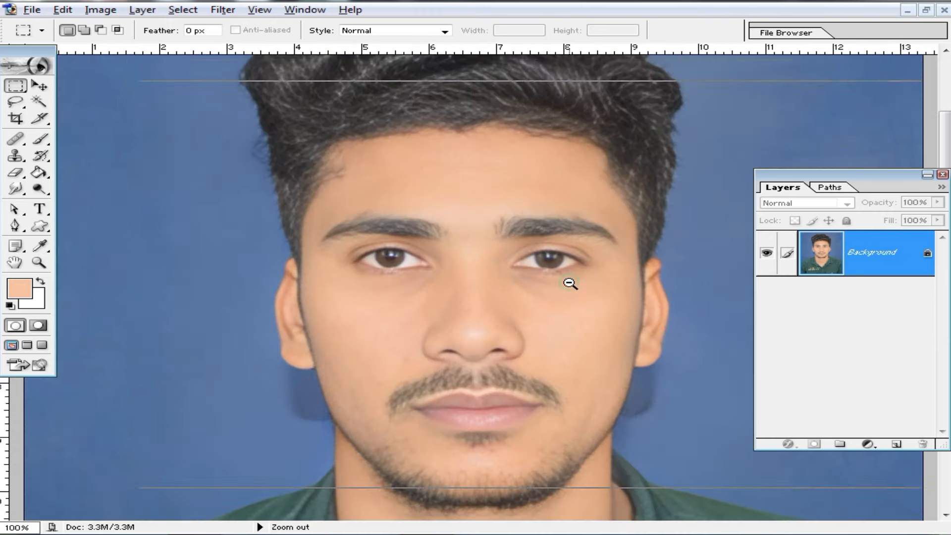
{"action": "left_click", "coordinate": [568, 282], "text": "ctrl+alt"}
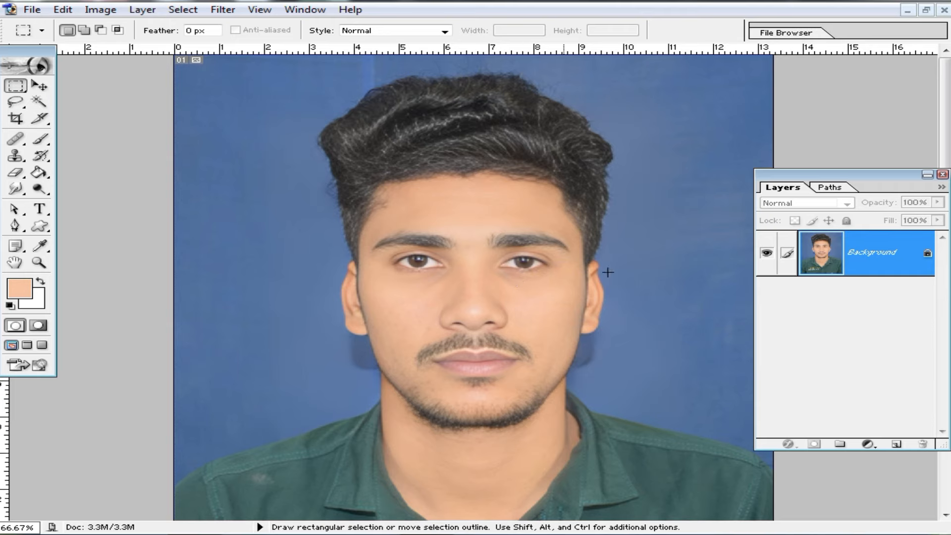
Select the blue backdrop on both sides of the head with the Magic Wand at tolerance 44.
{"action": "key", "text": "w"}
{"action": "left_click", "coordinate": [305, 298]}
{"action": "left_click", "coordinate": [628, 352]}
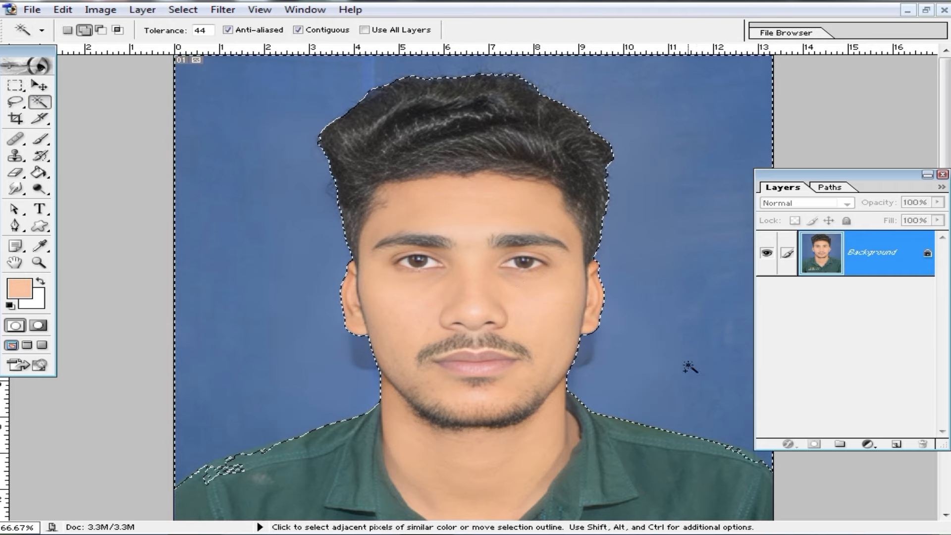
{"action": "scroll", "coordinate": [538, 365], "scroll_direction": "down", "scroll_amount": 3}
{"action": "scroll", "coordinate": [468, 275], "scroll_direction": "up", "scroll_amount": 2}
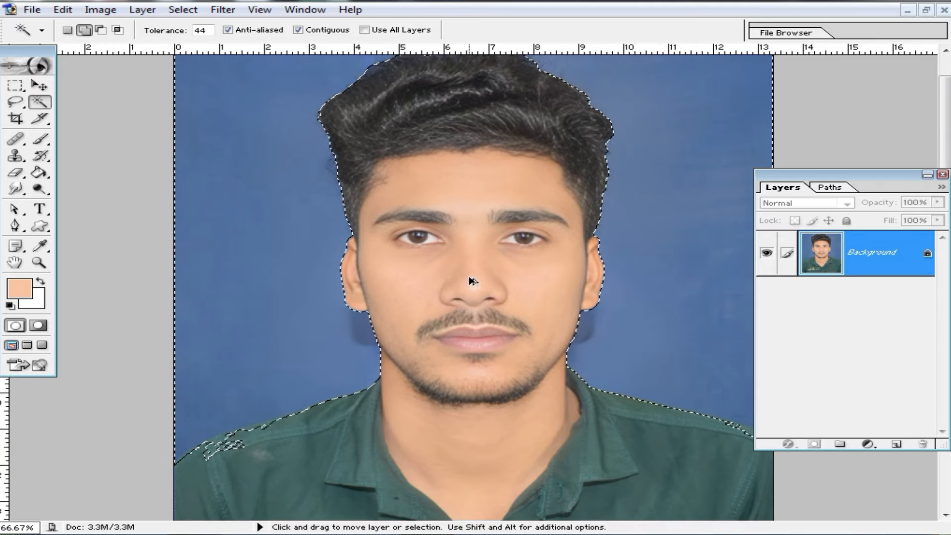
Try erasing the selected blue backdrop to transparency with the Magic Eraser and drop the selection.
{"action": "left_click_drag", "start_coordinate": [15, 173], "coordinate": [59, 216]}
{"action": "left_click", "coordinate": [296, 211]}
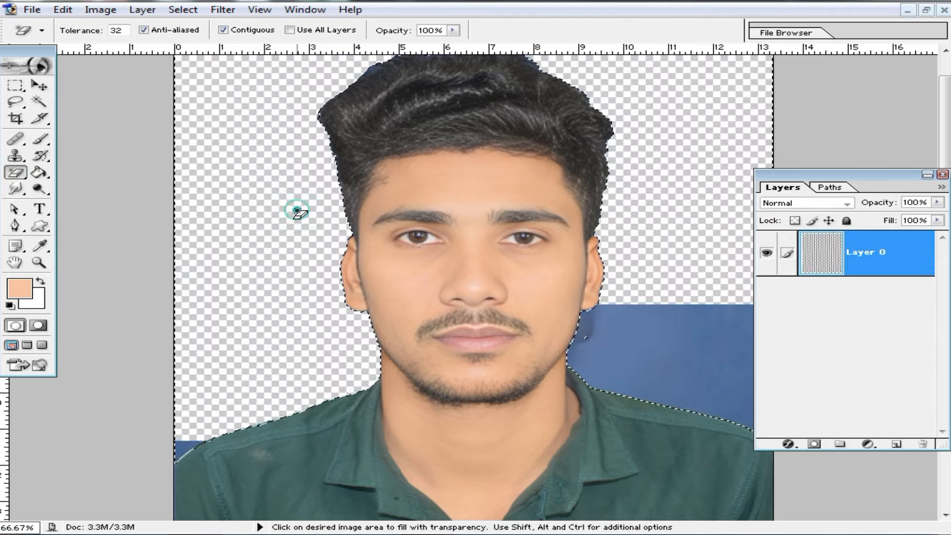
{"action": "left_click_drag", "start_coordinate": [16, 86], "coordinate": [18, 85]}
{"action": "left_click", "coordinate": [524, 240]}
Check the cut-out edges around the ear and jaw, and go back to the photo with its blue backdrop selected.
{"action": "left_click", "coordinate": [632, 277], "text": "ctrl"}
{"action": "left_click", "coordinate": [631, 278], "text": "ctrl"}
{"action": "left_click", "coordinate": [591, 292], "text": "ctrl"}
{"action": "left_click", "coordinate": [464, 306], "text": "ctrl"}
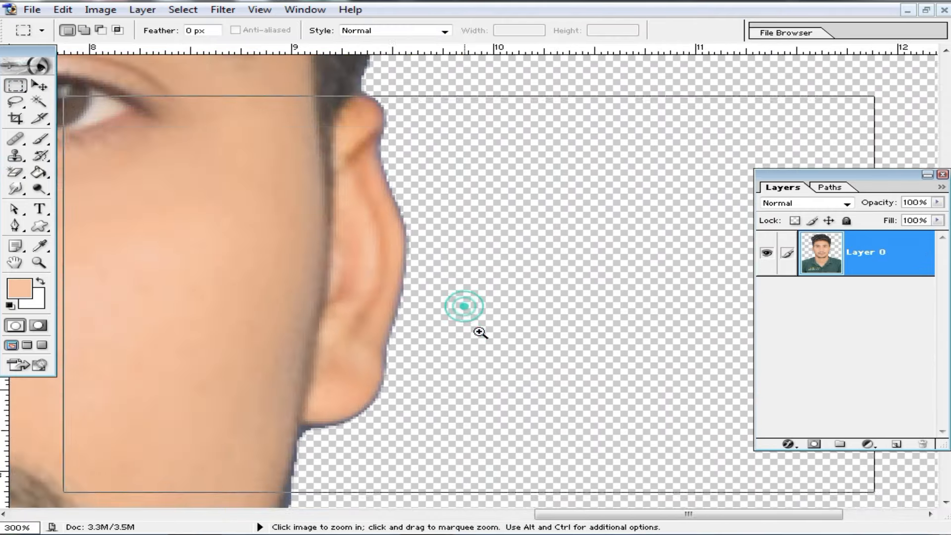
{"action": "left_click_drag", "start_coordinate": [499, 403], "coordinate": [689, 207]}
{"action": "left_click_drag", "start_coordinate": [553, 369], "coordinate": [599, 276]}
{"action": "left_click_drag", "start_coordinate": [531, 359], "coordinate": [683, 359]}
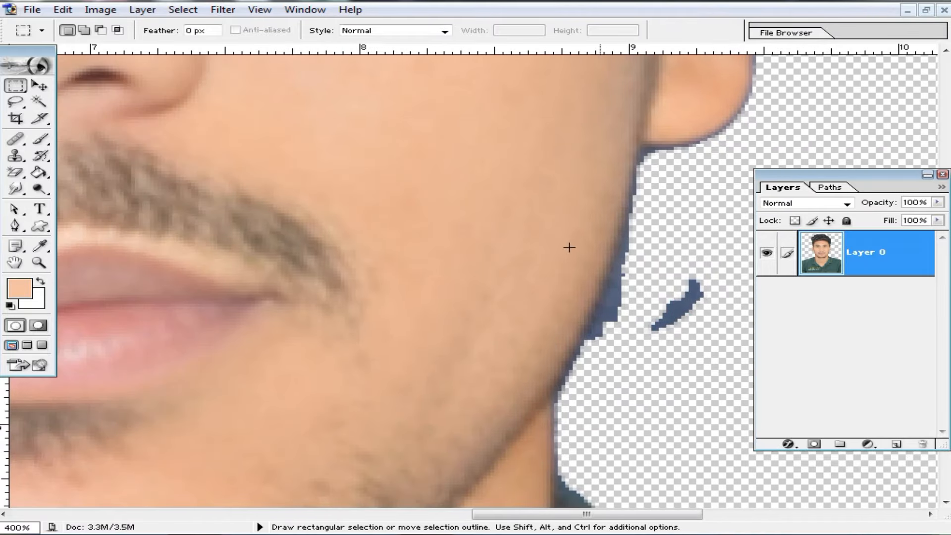
{"action": "left_click", "coordinate": [520, 275], "text": "alt"}
{"action": "key", "text": "ctrl+shift+d"}
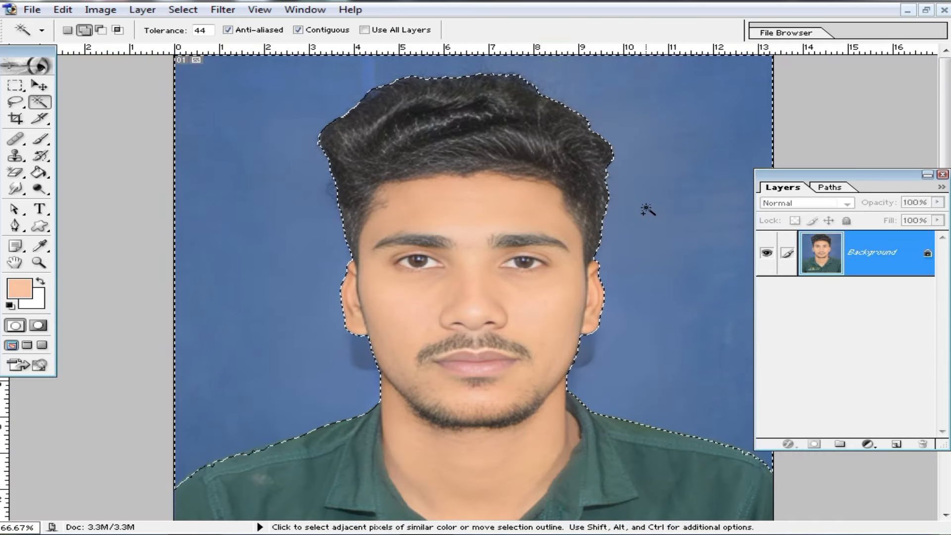
Feather the backdrop selection by 2 pixels, delete the blue backdrop to white and deselect.
{"action": "key", "text": "ctrl+alt+d"}
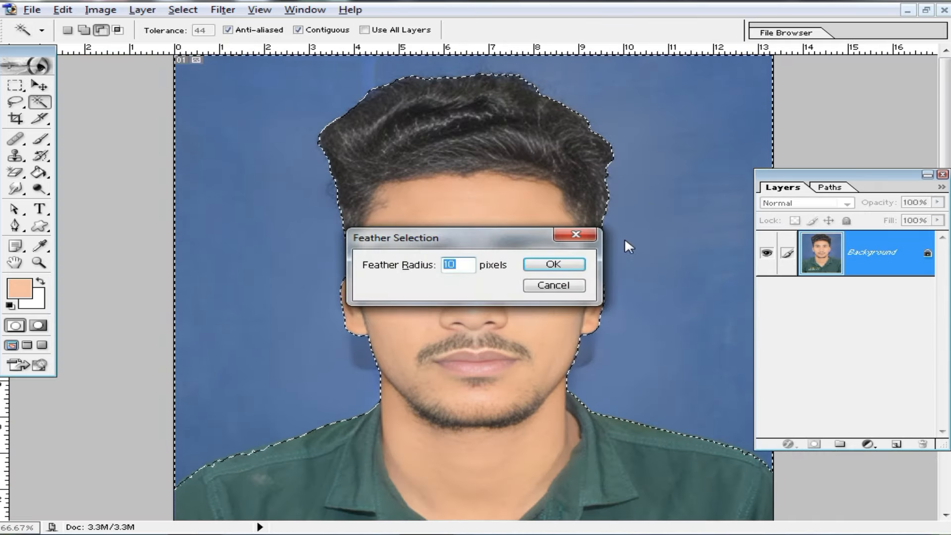
{"action": "type", "text": "1"}
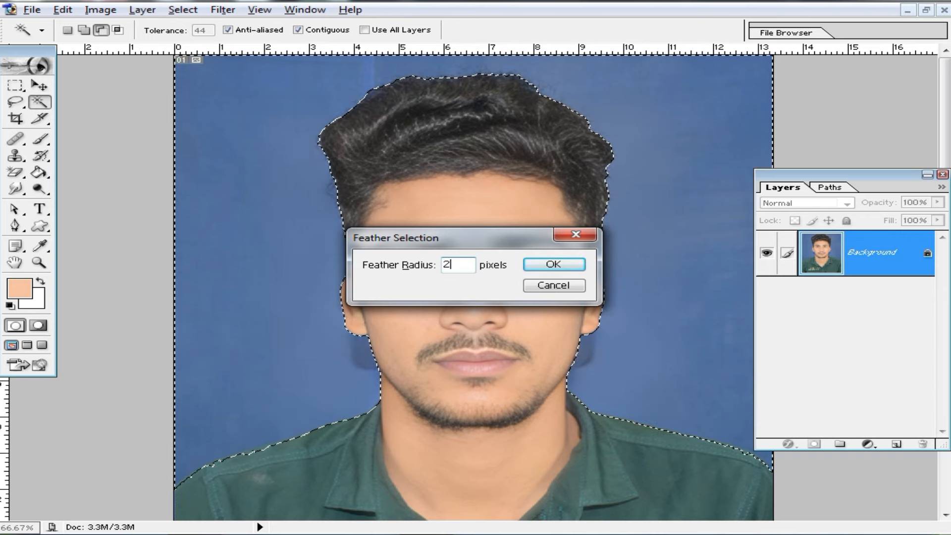
{"action": "key", "text": "Return"}
{"action": "key", "text": "Delete"}
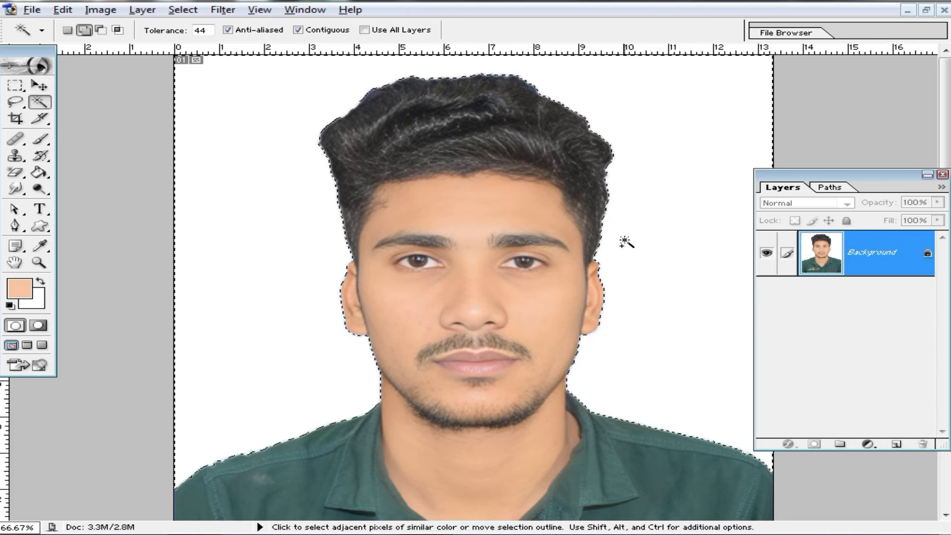
{"action": "left_click", "coordinate": [532, 242]}
{"action": "left_click", "coordinate": [662, 301], "text": "ctrl"}
{"action": "key", "text": "ctrl+d"}
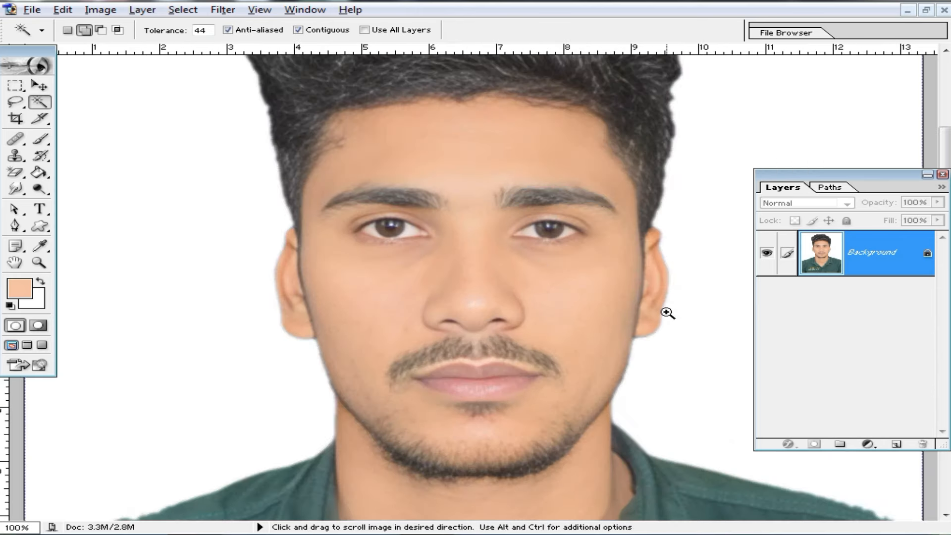
Examine the outline of the hair, ear and face against the white backdrop up close.
{"action": "left_click", "coordinate": [667, 312], "text": "ctrl"}
{"action": "left_click", "coordinate": [590, 314], "text": "ctrl"}
{"action": "left_click", "coordinate": [546, 312], "text": "ctrl"}
{"action": "left_click_drag", "start_coordinate": [62, 382], "coordinate": [460, 352]}
{"action": "left_click", "coordinate": [463, 202], "text": "alt"}
{"action": "left_click", "coordinate": [545, 161], "text": "alt"}
{"action": "left_click", "coordinate": [547, 214], "text": "alt"}
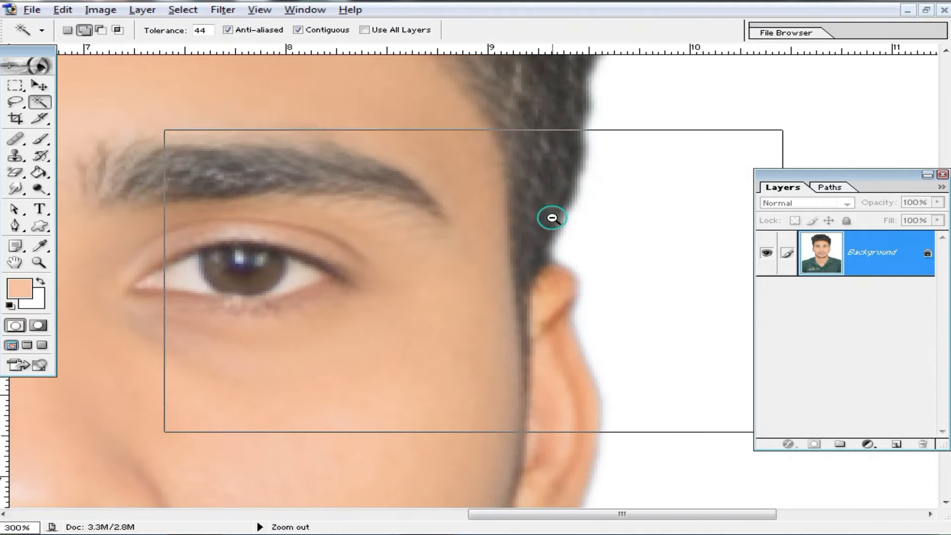
{"action": "left_click", "coordinate": [560, 218], "text": "alt"}
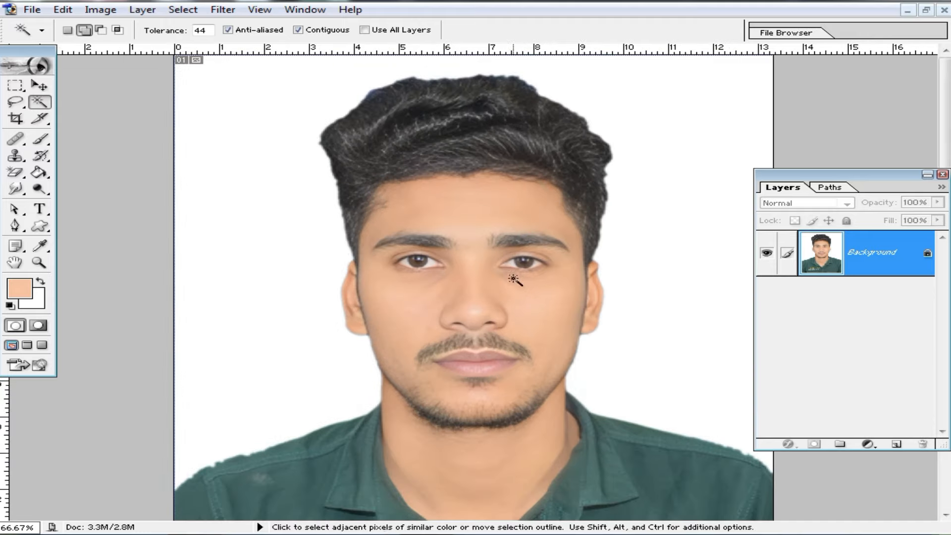
{"action": "left_click", "coordinate": [520, 293], "text": "alt"}
{"action": "left_click", "coordinate": [525, 262]}
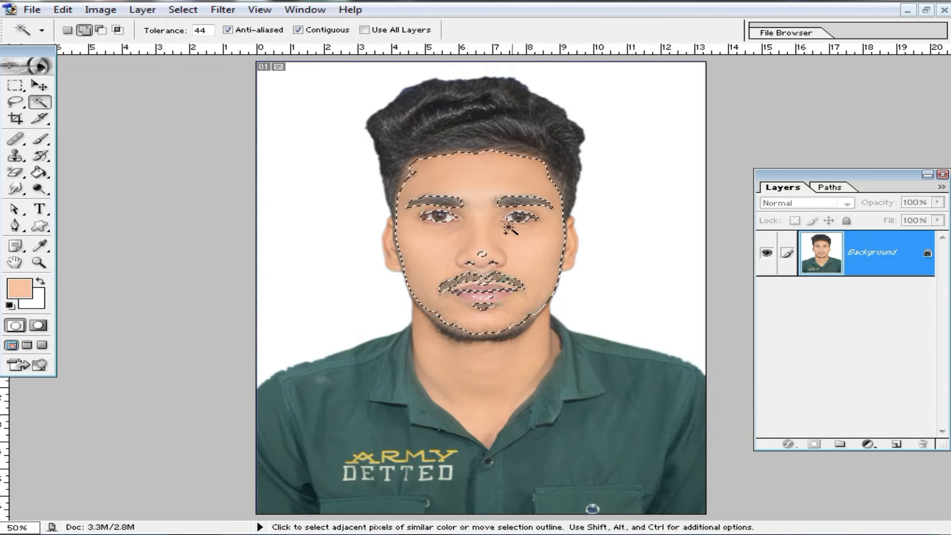
{"action": "key", "text": "m"}
{"action": "left_click", "coordinate": [272, 177]}
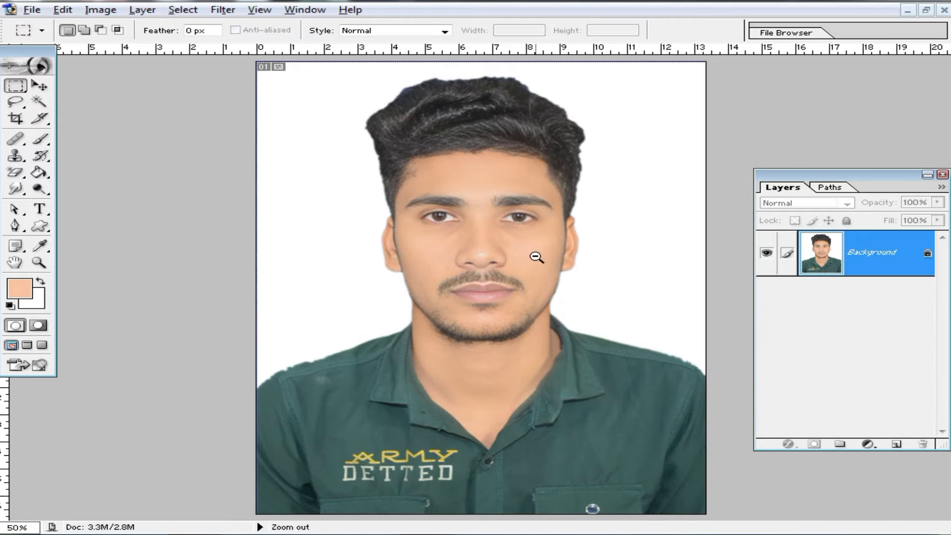
Select the entire photo and start a stroke around it with a width of 5 px.
{"action": "left_click", "coordinate": [545, 245], "text": "alt"}
{"action": "key", "text": "ctrl+0"}
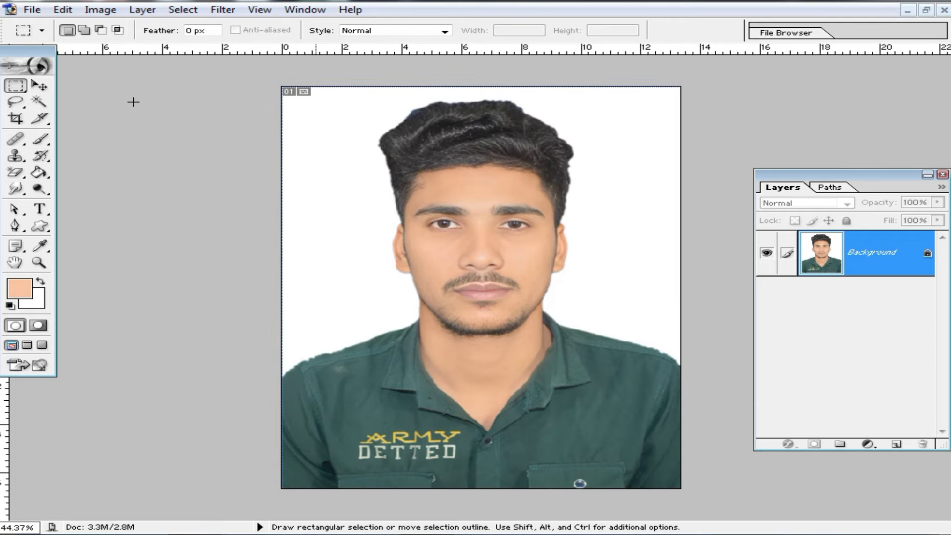
{"action": "key", "text": "ctrl"}
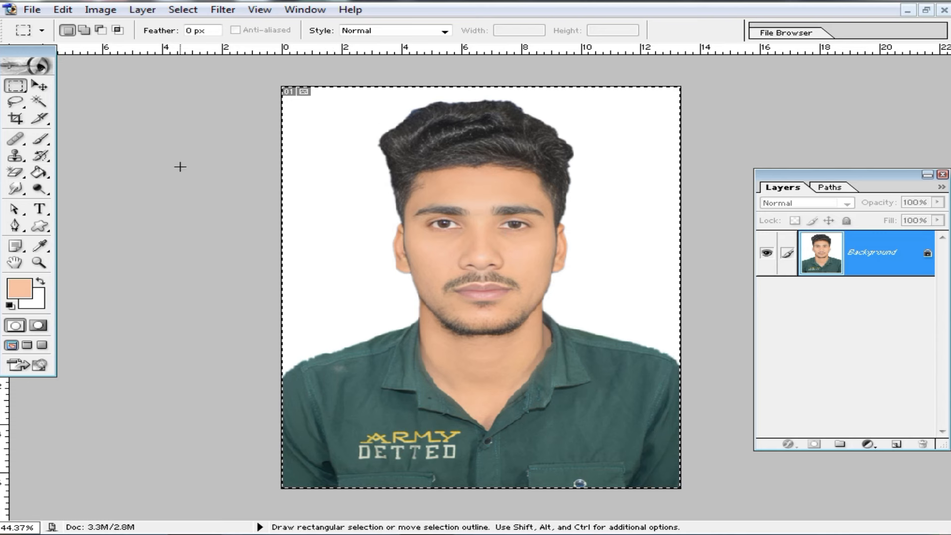
{"action": "right_click", "coordinate": [334, 163]}
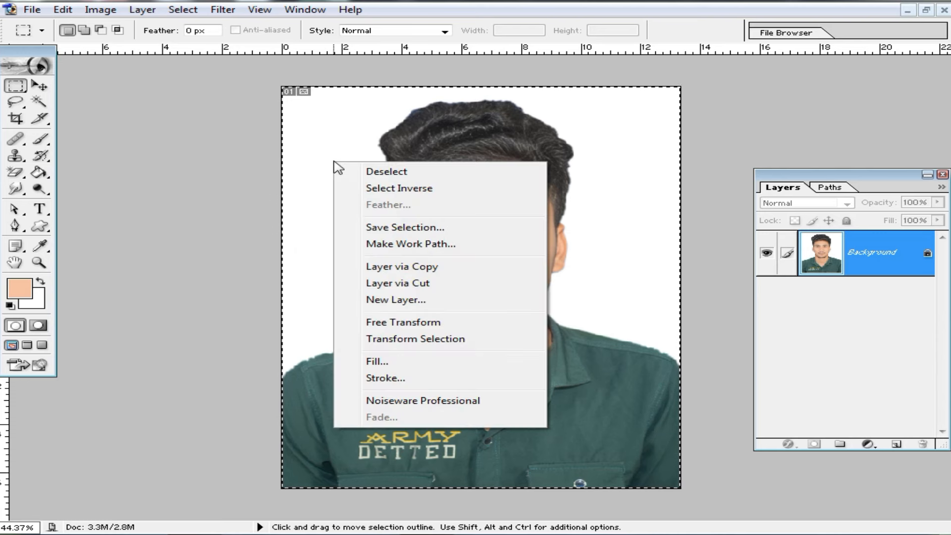
{"action": "left_click", "coordinate": [402, 380]}
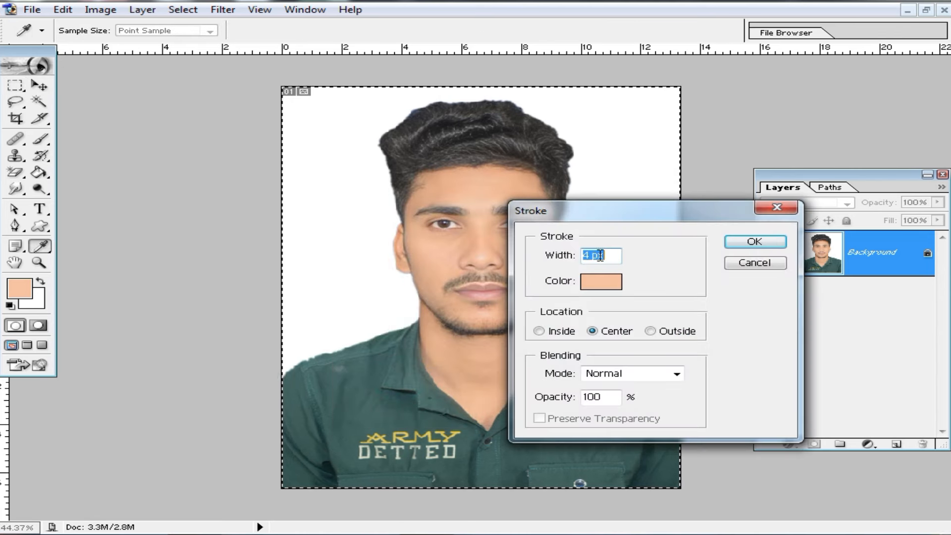
{"action": "left_click_drag", "start_coordinate": [589, 254], "coordinate": [542, 255]}
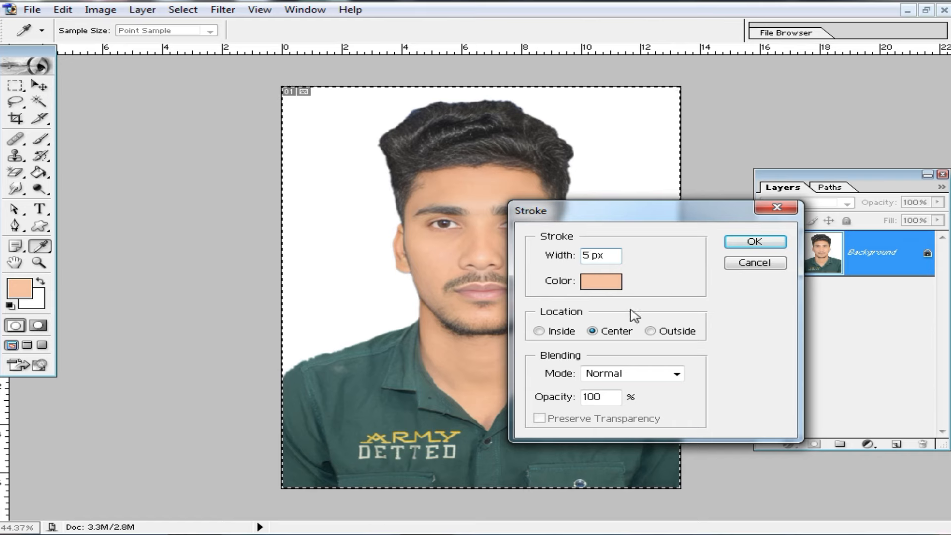
Set the stroke color to black with its location at Center, and apply it.
{"action": "left_click", "coordinate": [613, 288]}
{"action": "left_click", "coordinate": [705, 391]}
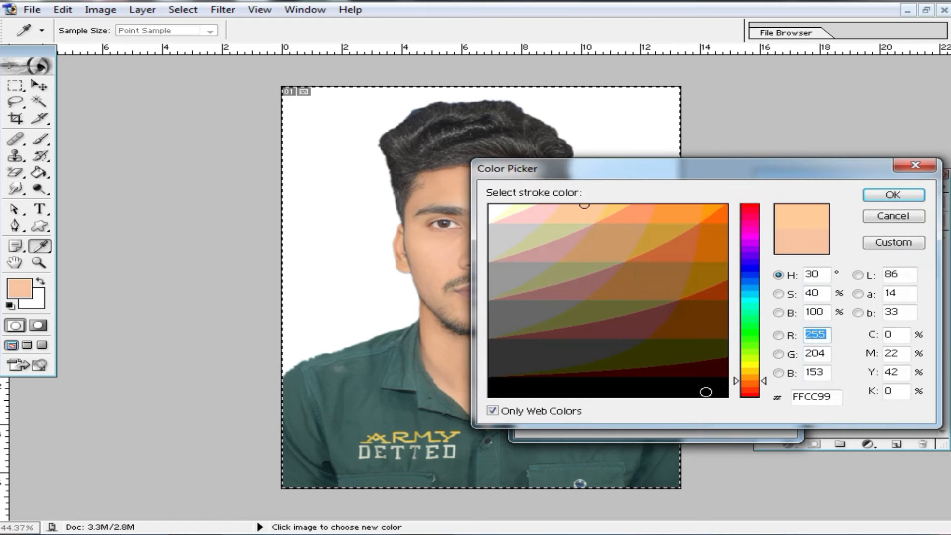
{"action": "left_click", "coordinate": [894, 195]}
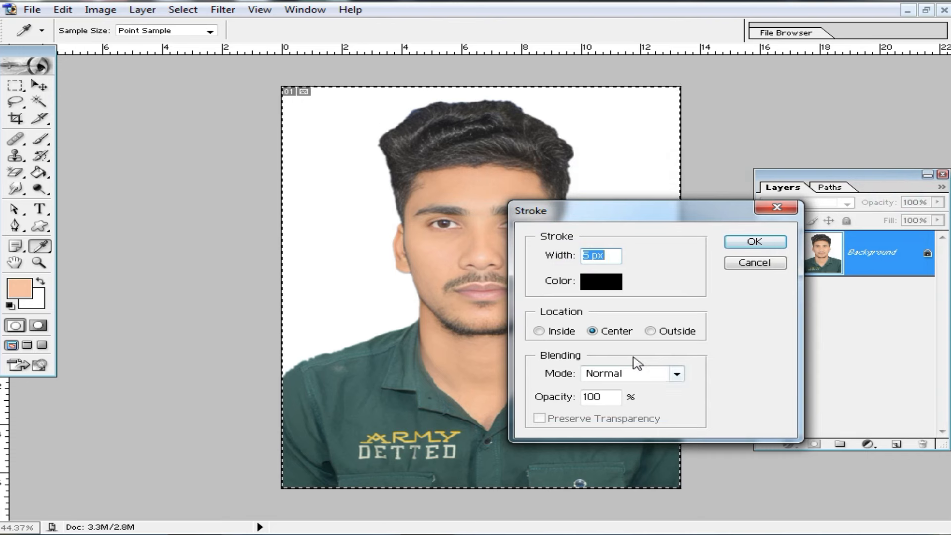
{"action": "left_click", "coordinate": [540, 331]}
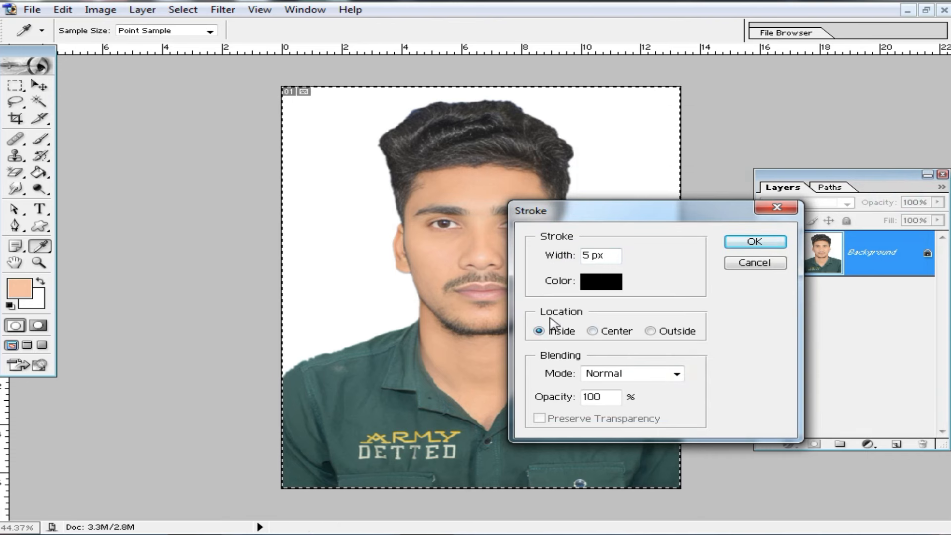
{"action": "left_click", "coordinate": [650, 331]}
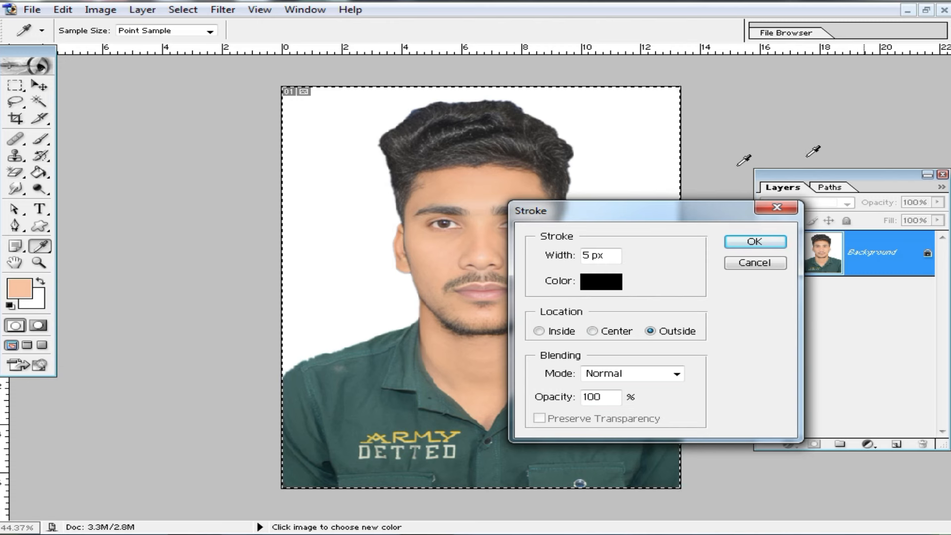
{"action": "left_click", "coordinate": [594, 331]}
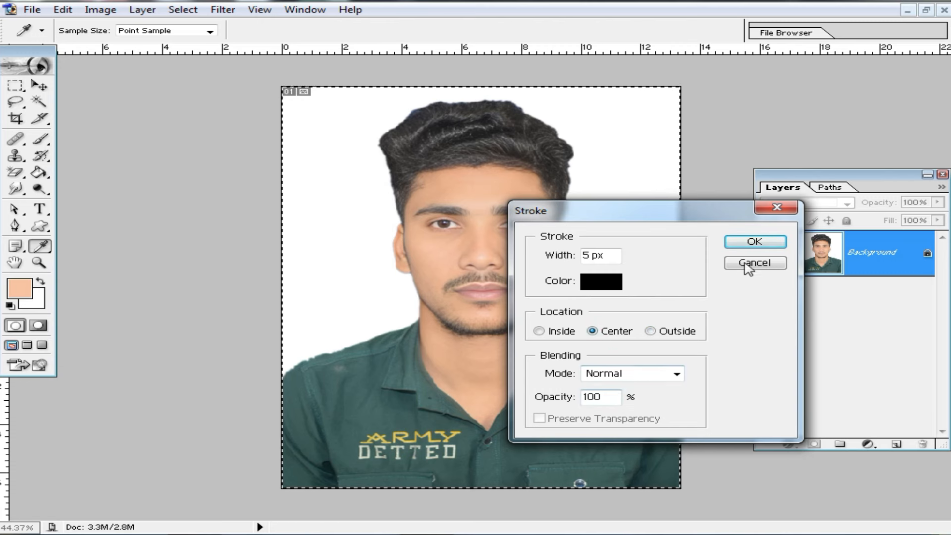
{"action": "left_click", "coordinate": [754, 241]}
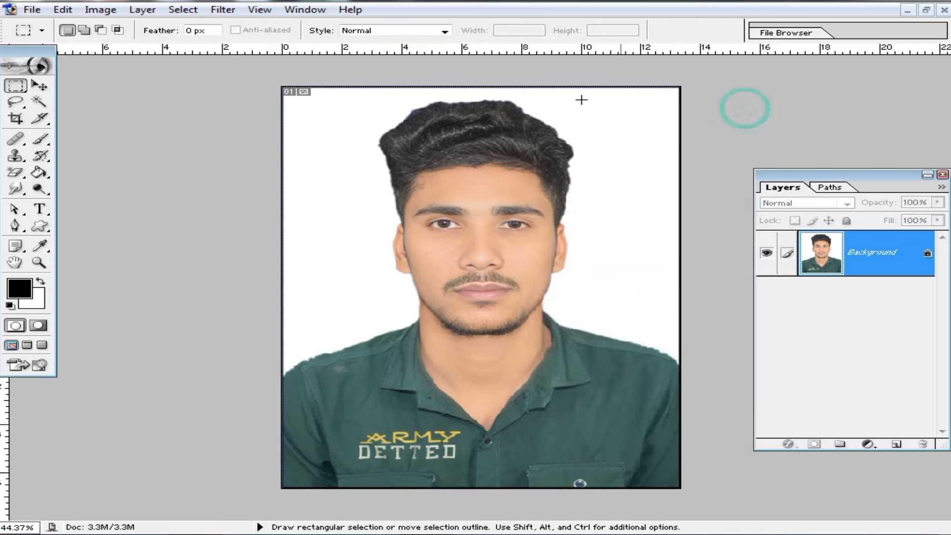
Check the black border along the photo's upper edge up close and undo the stroke.
{"action": "left_click", "coordinate": [557, 96], "text": "ctrl"}
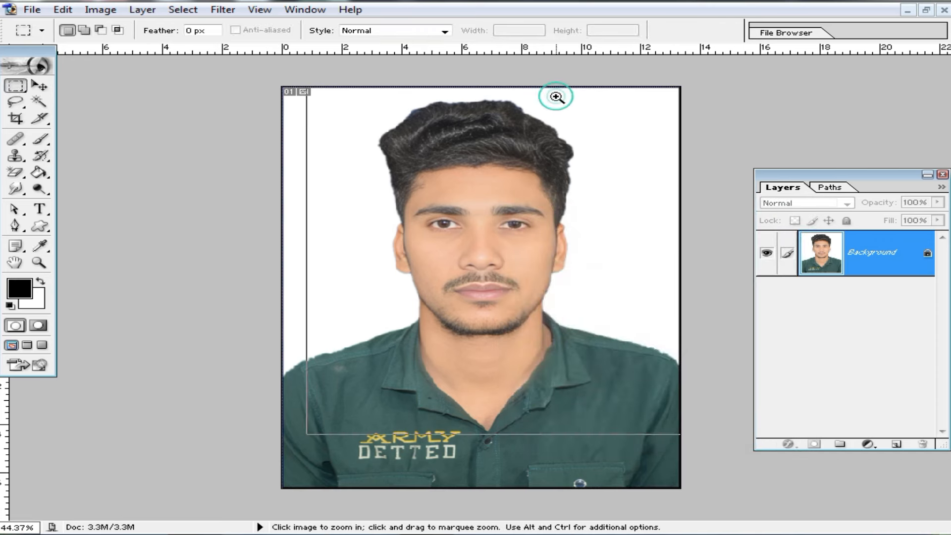
{"action": "left_click", "coordinate": [556, 94], "text": "ctrl"}
{"action": "left_click", "coordinate": [557, 94], "text": "ctrl"}
{"action": "left_click", "coordinate": [557, 94], "text": "ctrl"}
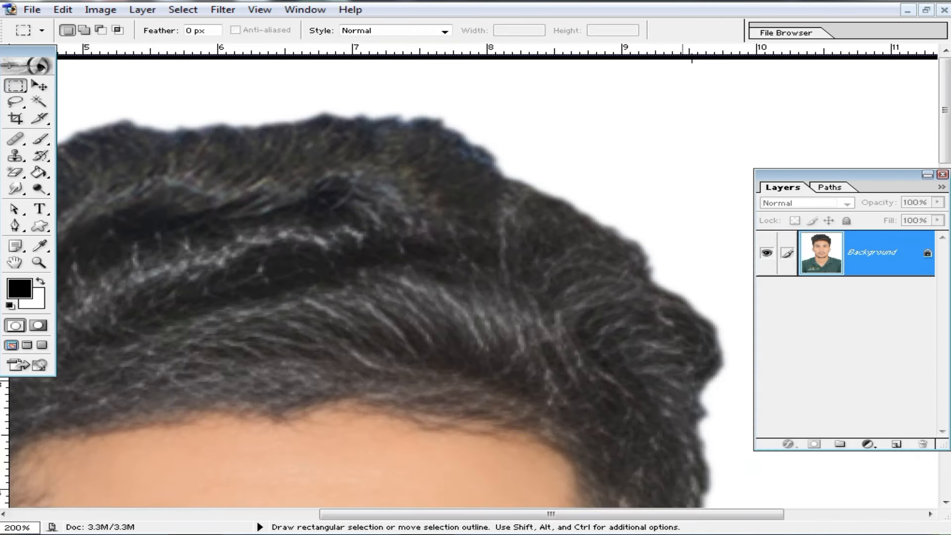
{"action": "left_click", "coordinate": [611, 85]}
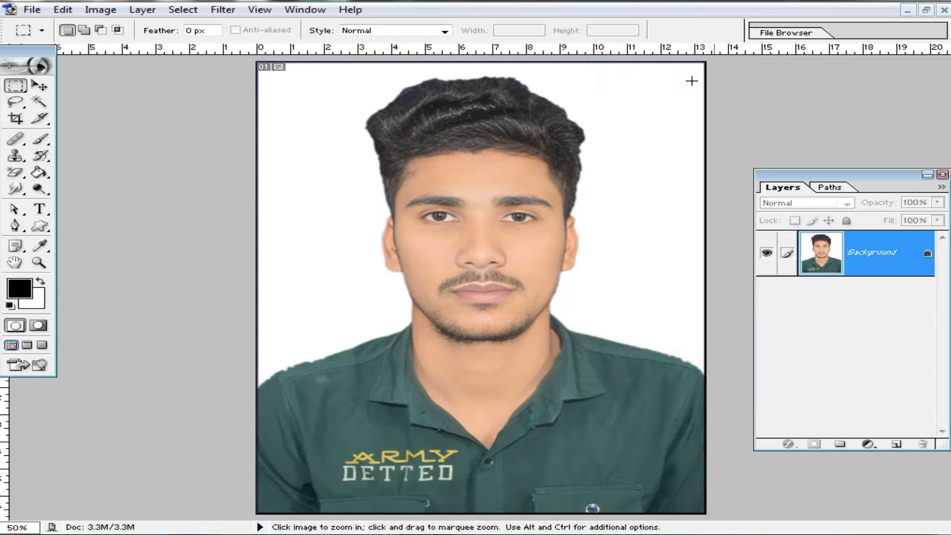
{"action": "key", "text": "ctrl+a"}
{"action": "left_click", "coordinate": [643, 157]}
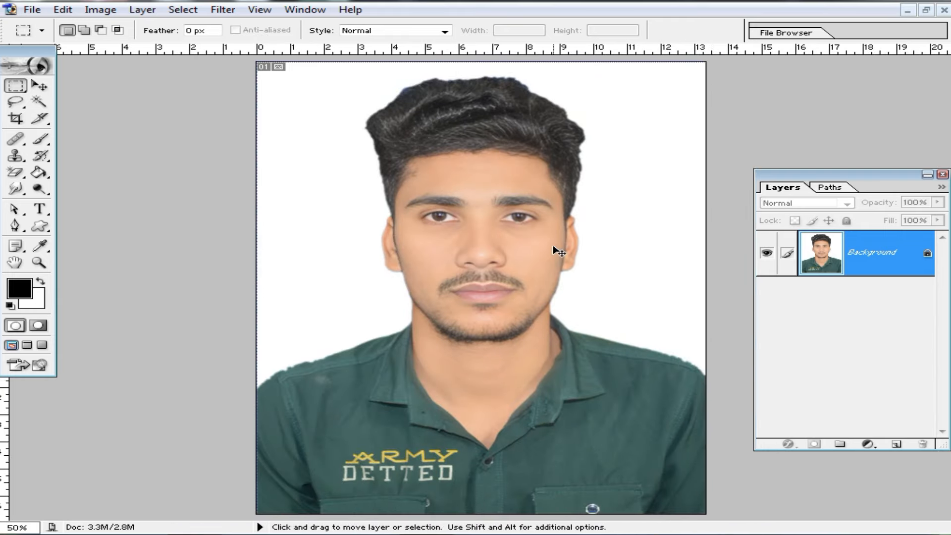
Duplicate the photo layer and start a stroke layer style on the copy with its color set to black.
{"action": "key", "text": "ctrl+j"}
{"action": "scroll", "coordinate": [922, 349], "scroll_direction": "up", "scroll_amount": 1}
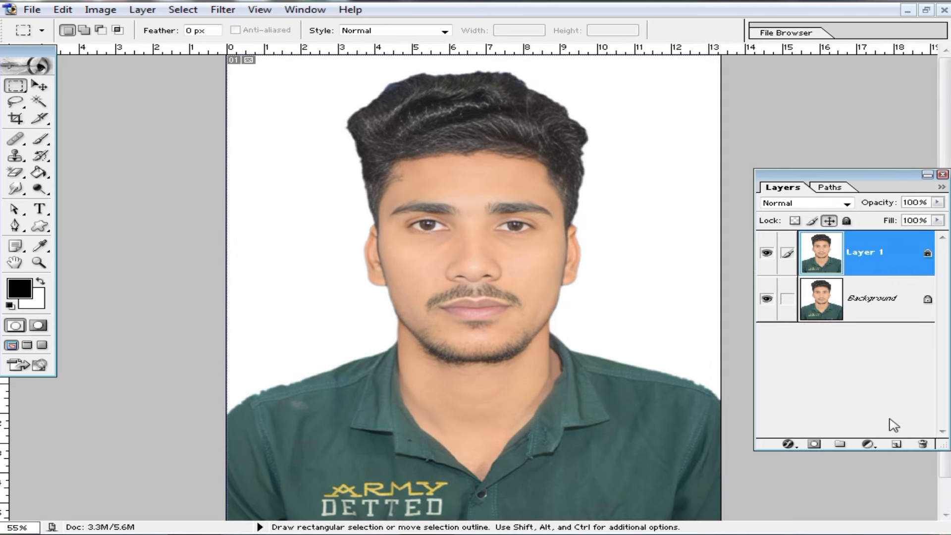
{"action": "left_click", "coordinate": [788, 444]}
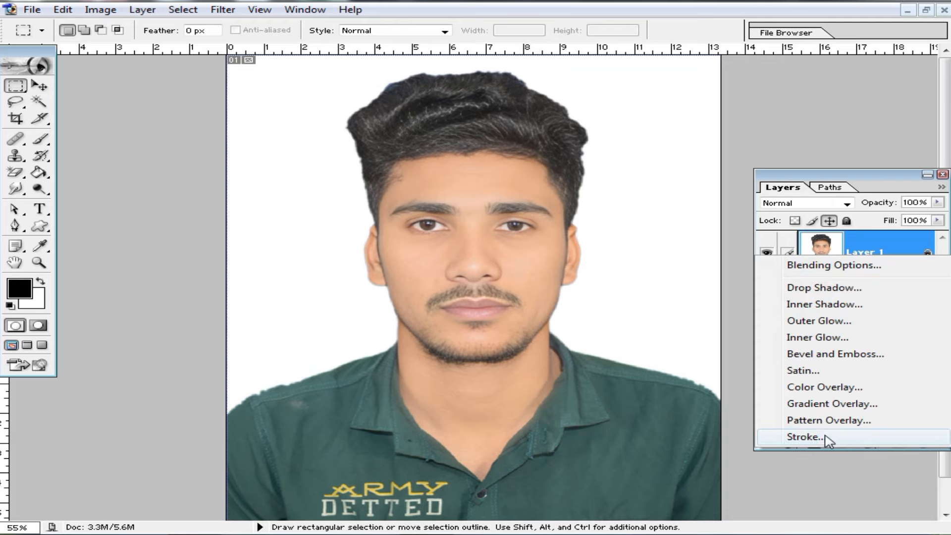
{"action": "left_click", "coordinate": [812, 438]}
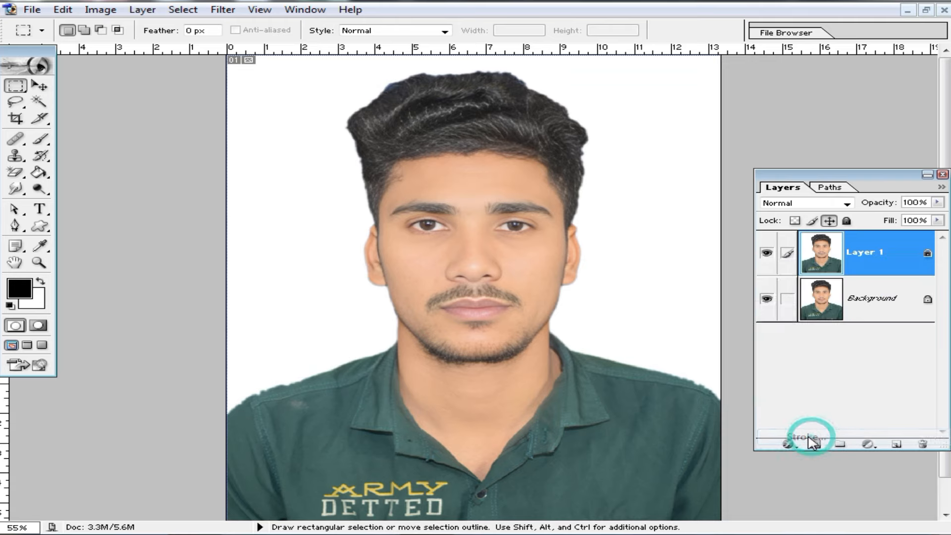
{"action": "left_click", "coordinate": [639, 311]}
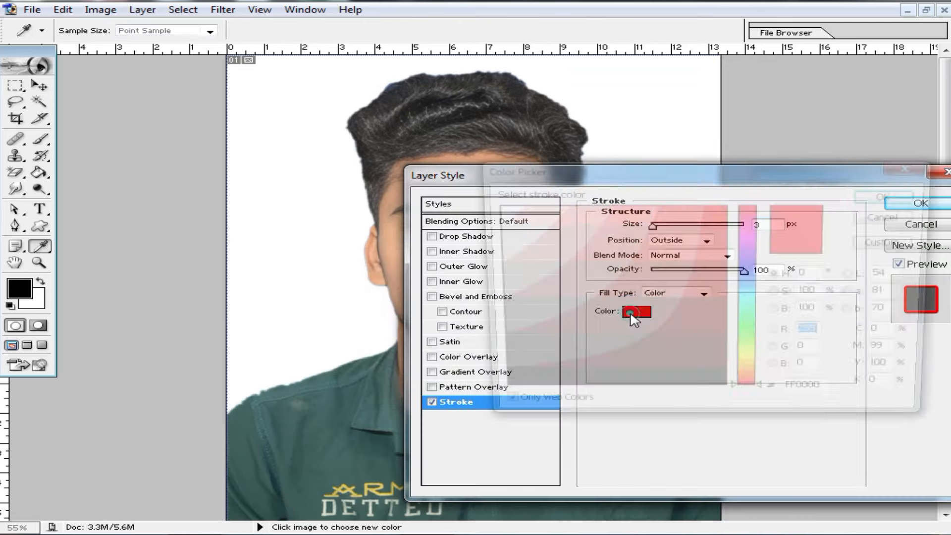
{"action": "left_click", "coordinate": [721, 391]}
{"action": "left_click", "coordinate": [905, 193]}
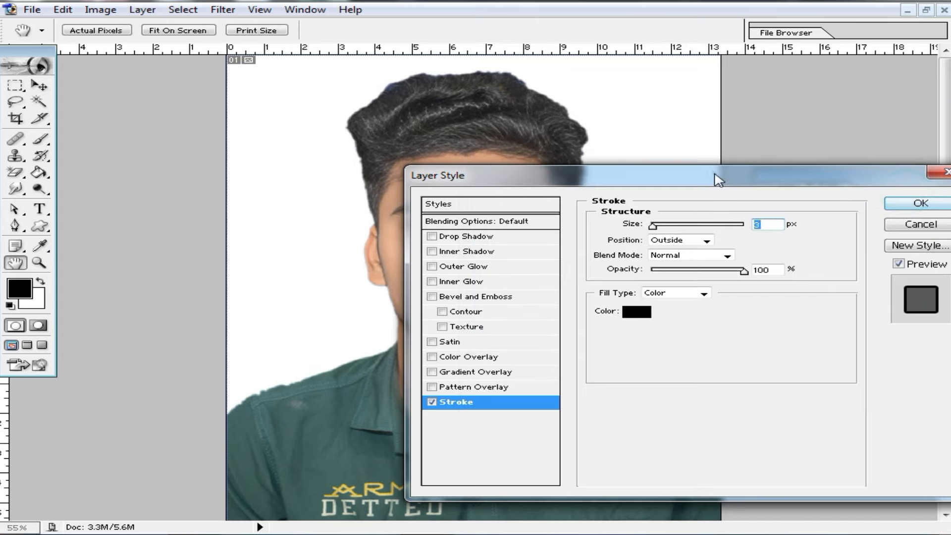
Set the black stroke's position to Center and its size to 27 px, and apply it.
{"action": "left_click_drag", "start_coordinate": [716, 175], "coordinate": [729, 286]}
{"action": "left_click", "coordinate": [719, 351]}
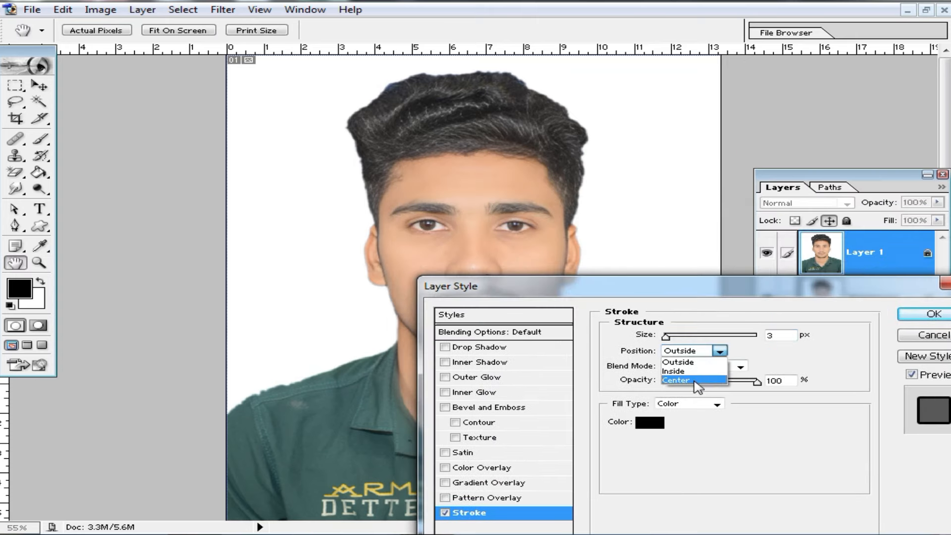
{"action": "left_click", "coordinate": [689, 381]}
{"action": "mouse_move", "coordinate": [667, 337]}
{"action": "left_mouse_down"}
{"action": "mouse_move", "coordinate": [721, 335]}
{"action": "mouse_move", "coordinate": [851, 360]}
{"action": "mouse_move", "coordinate": [677, 368]}
{"action": "left_mouse_up"}
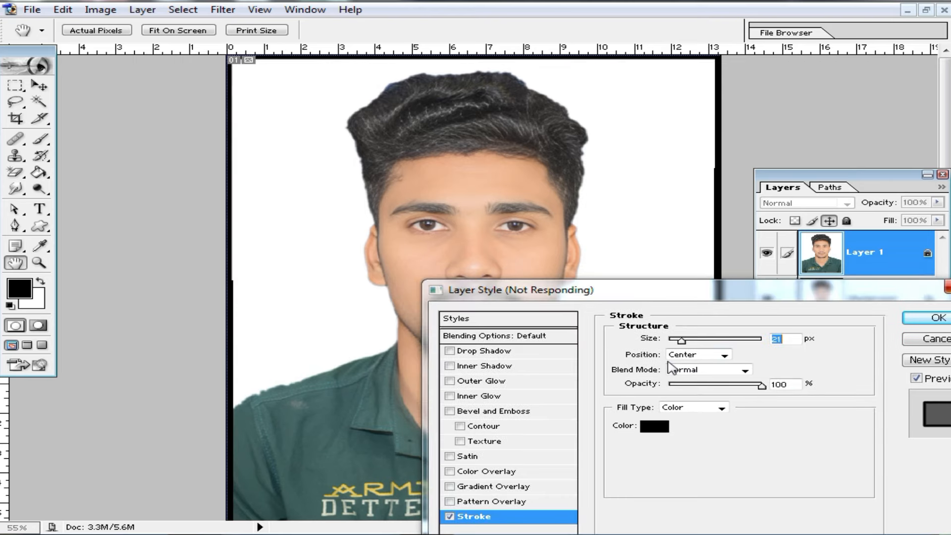
{"action": "left_click_drag", "start_coordinate": [666, 337], "coordinate": [681, 343]}
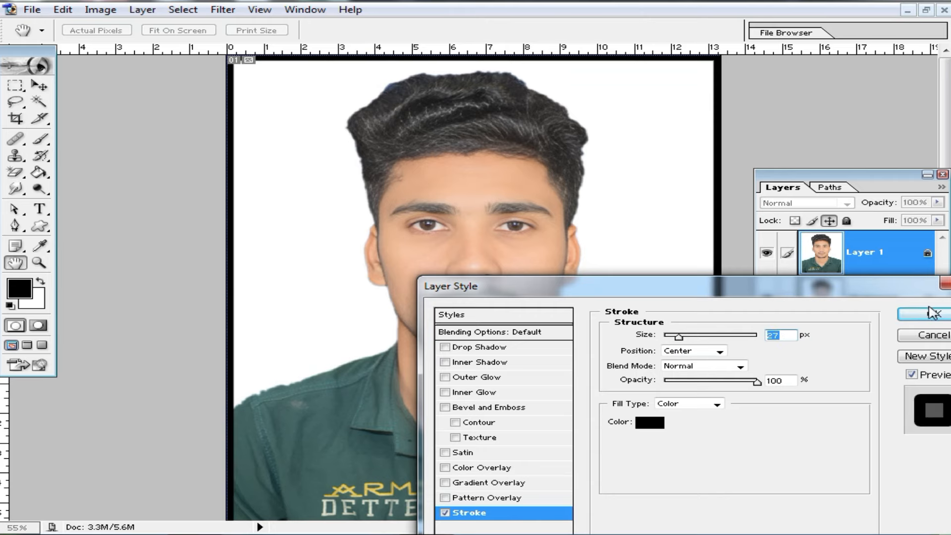
{"action": "left_click", "coordinate": [934, 313]}
{"action": "key", "text": "m"}
{"action": "key", "text": "ctrl+minus"}
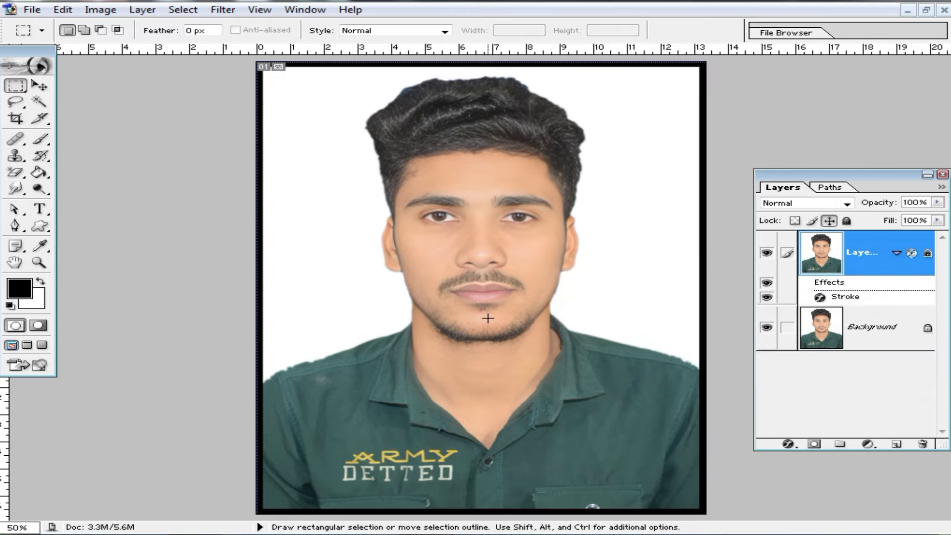
Check the thick black border above the hair up close and undo the stroke layer style.
{"action": "scroll", "coordinate": [622, 183], "scroll_direction": "down", "scroll_amount": 4}
{"action": "left_click", "coordinate": [570, 132], "text": "ctrl"}
{"action": "left_click", "coordinate": [571, 131], "text": "ctrl"}
{"action": "left_click", "coordinate": [572, 130], "text": "ctrl"}
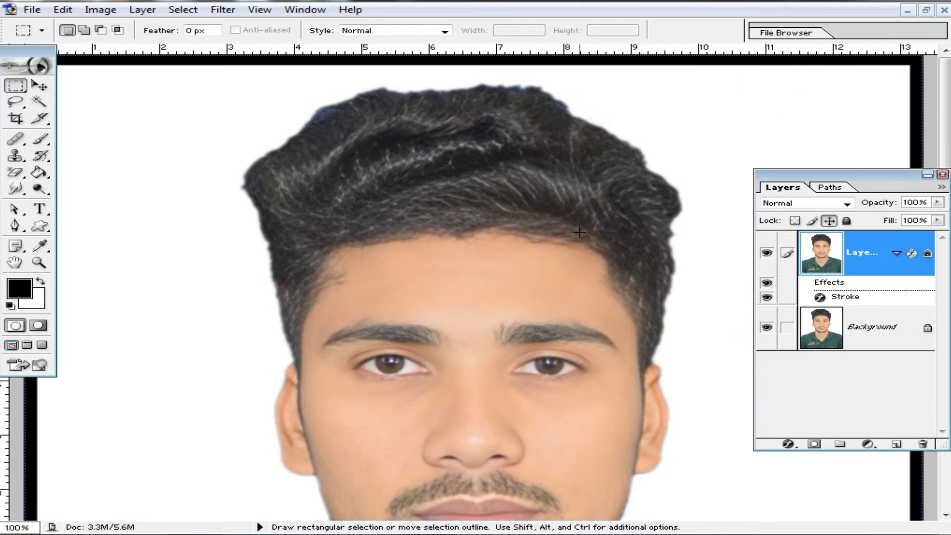
{"action": "key", "text": "ctrl+minus"}
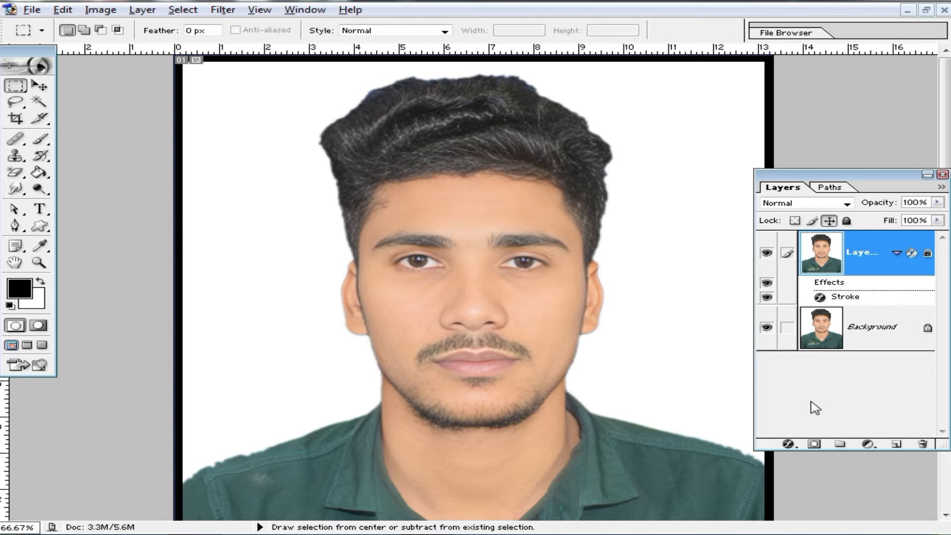
{"action": "key", "text": "ctrl+alt+z"}
{"action": "left_click", "coordinate": [495, 329], "text": "ctrl+alt"}
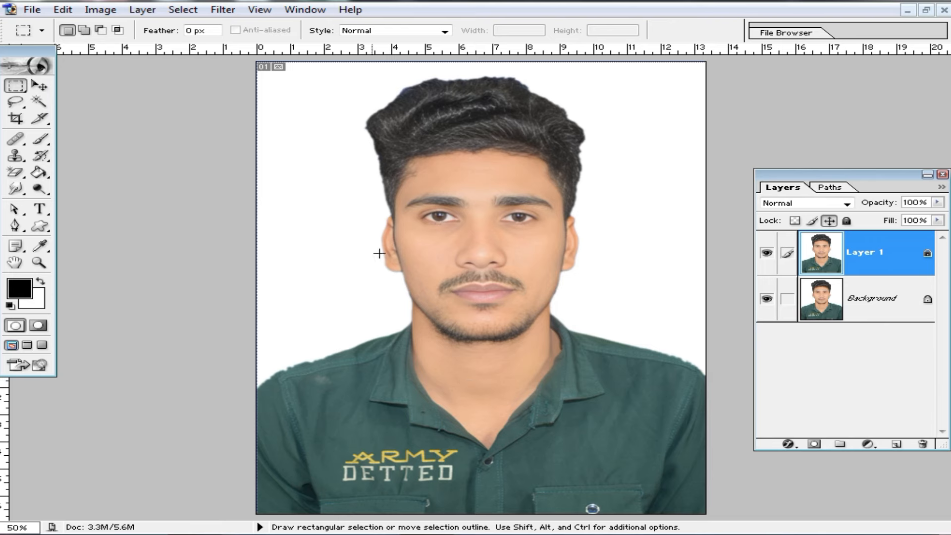
Start a red stroke layer style on the duplicated layer with a size of 1 px.
{"action": "left_click", "coordinate": [788, 444]}
{"action": "left_click", "coordinate": [782, 432]}
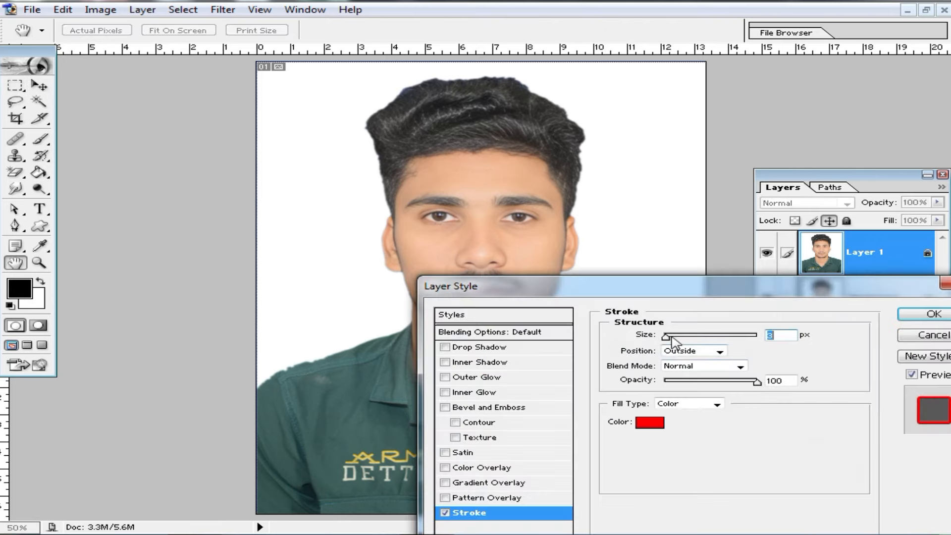
{"action": "left_click_drag", "start_coordinate": [680, 338], "coordinate": [699, 340]}
{"action": "left_click_drag", "start_coordinate": [832, 285], "coordinate": [748, 302]}
{"action": "left_click", "coordinate": [868, 353]}
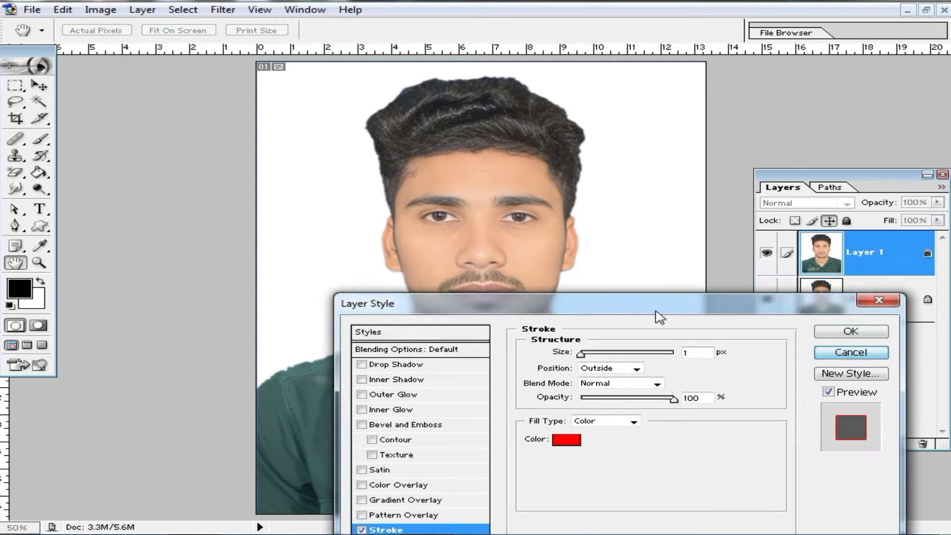
{"action": "left_click_drag", "start_coordinate": [659, 316], "coordinate": [660, 204]}
Apply the red stroke with its position at Center and a size of 7 px, and merge the layer into the background.
{"action": "left_click", "coordinate": [640, 255]}
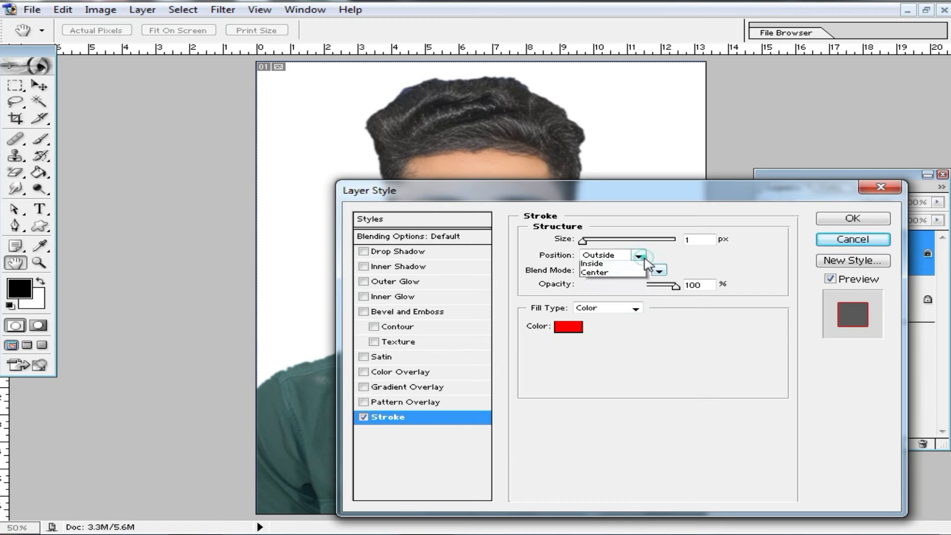
{"action": "left_click", "coordinate": [602, 275]}
{"action": "left_click", "coordinate": [638, 255]}
{"action": "left_click", "coordinate": [622, 286]}
{"action": "mouse_move", "coordinate": [587, 242]}
{"action": "left_mouse_down"}
{"action": "mouse_move", "coordinate": [600, 238]}
{"action": "mouse_move", "coordinate": [588, 239]}
{"action": "left_mouse_up"}
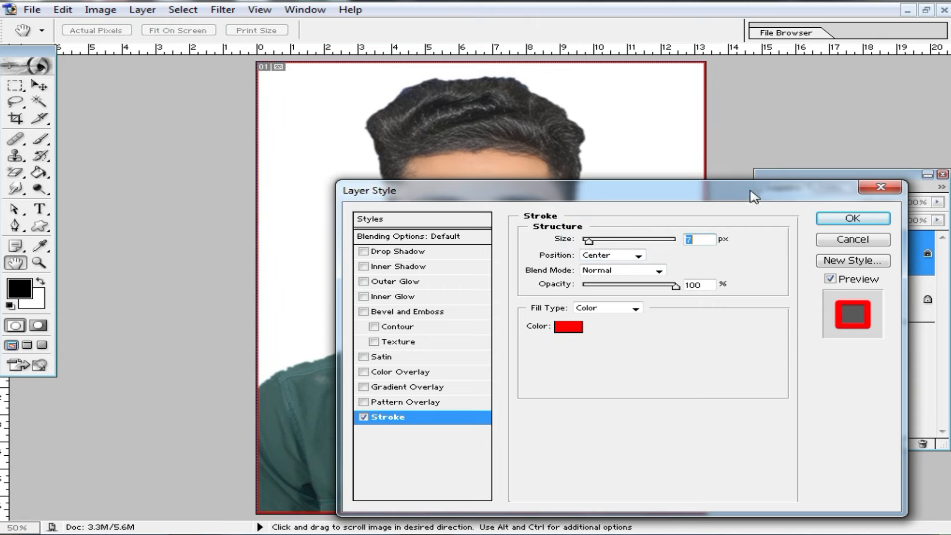
{"action": "left_click_drag", "start_coordinate": [750, 195], "coordinate": [716, 240]}
{"action": "left_click", "coordinate": [828, 260]}
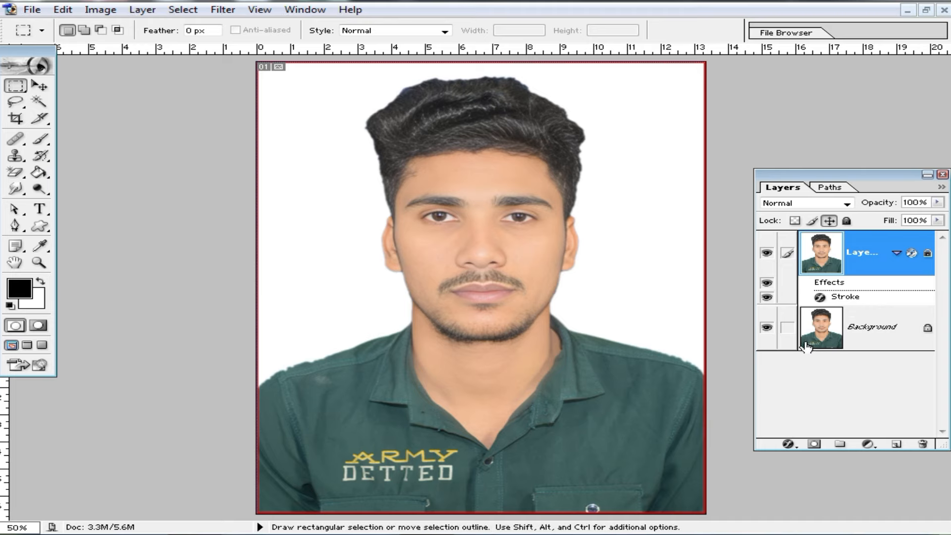
{"action": "key", "text": "ctrl+e"}
Set up the Brush tool for close work on the person's right eye and sample a dark color from the eyebrow.
{"action": "key", "text": "z"}
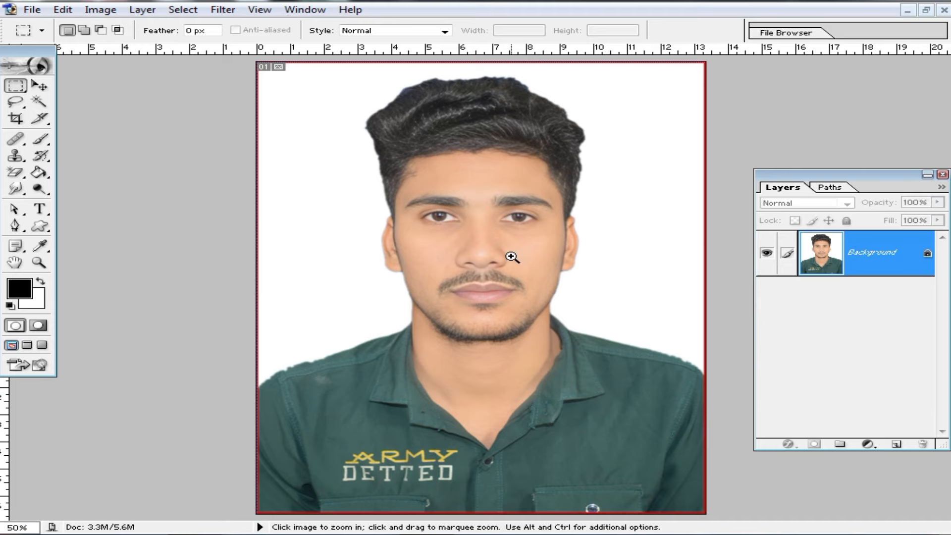
{"action": "left_click", "coordinate": [396, 206]}
{"action": "left_click", "coordinate": [476, 301]}
{"action": "left_click", "coordinate": [491, 278]}
{"action": "left_click", "coordinate": [491, 279]}
{"action": "left_click_drag", "start_coordinate": [492, 314], "coordinate": [562, 276]}
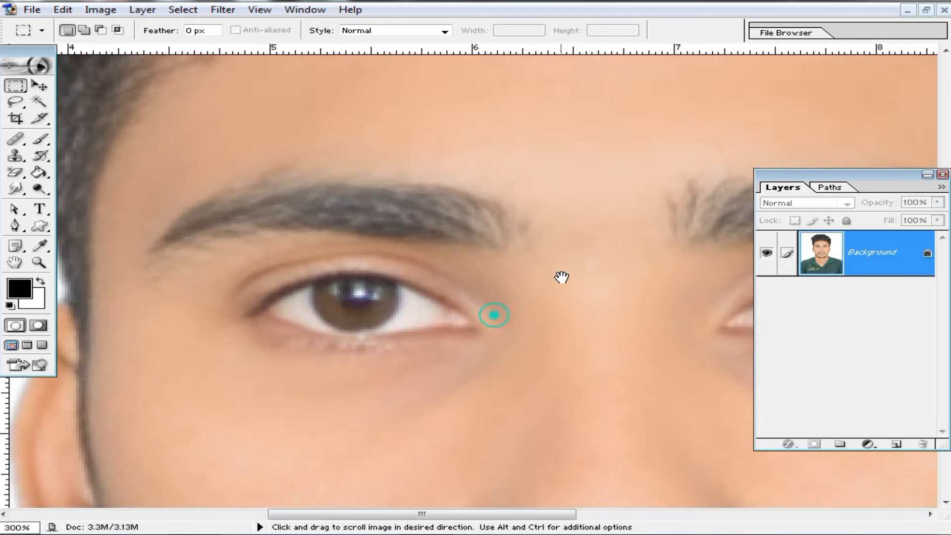
{"action": "key", "text": "m"}
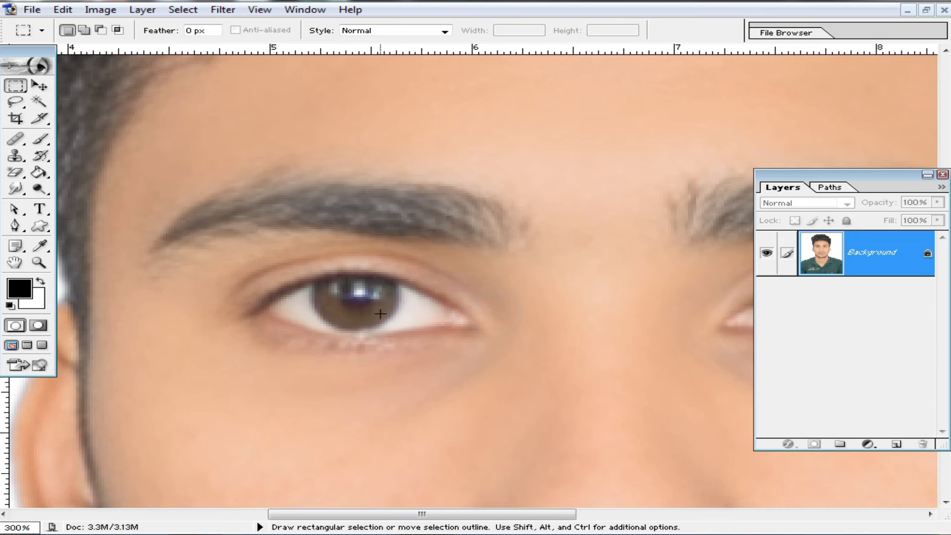
{"action": "left_click", "coordinate": [40, 140]}
{"action": "left_click", "coordinate": [106, 144]}
{"action": "right_click", "coordinate": [378, 213]}
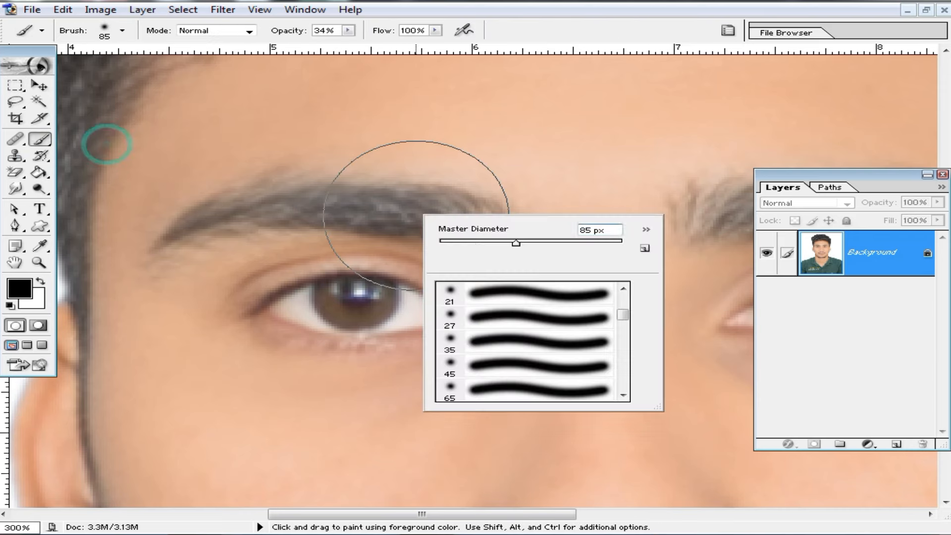
{"action": "left_click", "coordinate": [467, 241]}
{"action": "left_click", "coordinate": [397, 218], "text": "alt"}
Try to darken the person's right eyebrow with a 15 px brush in the brown sampled from the iris, and undo the stroke.
{"action": "right_click", "coordinate": [394, 214]}
{"action": "left_click", "coordinate": [429, 242]}
{"action": "key", "text": "Return"}
{"action": "left_click", "coordinate": [347, 305], "text": "alt"}
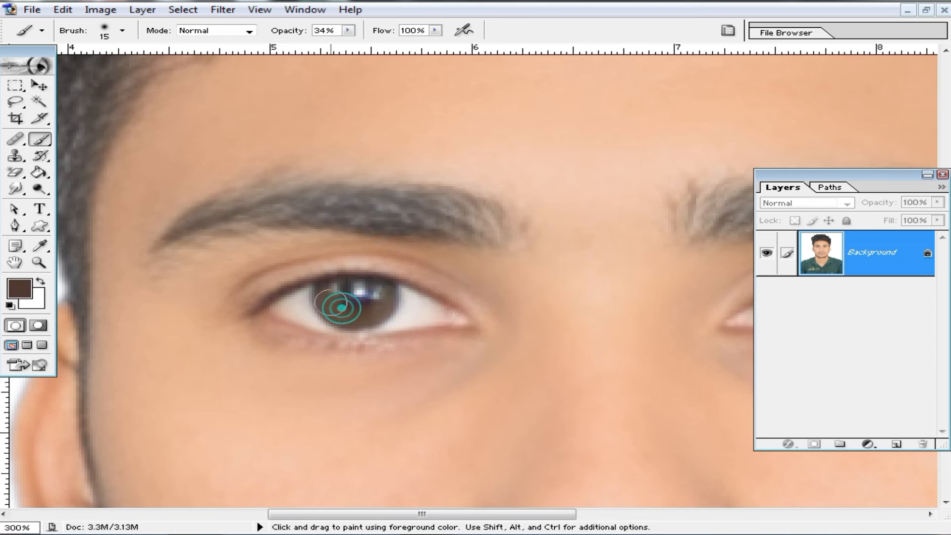
{"action": "left_click", "coordinate": [328, 299]}
{"action": "mouse_move", "coordinate": [490, 223]}
{"action": "left_mouse_down"}
{"action": "mouse_move", "coordinate": [266, 200]}
{"action": "mouse_move", "coordinate": [184, 227]}
{"action": "mouse_move", "coordinate": [173, 245]}
{"action": "left_mouse_up"}
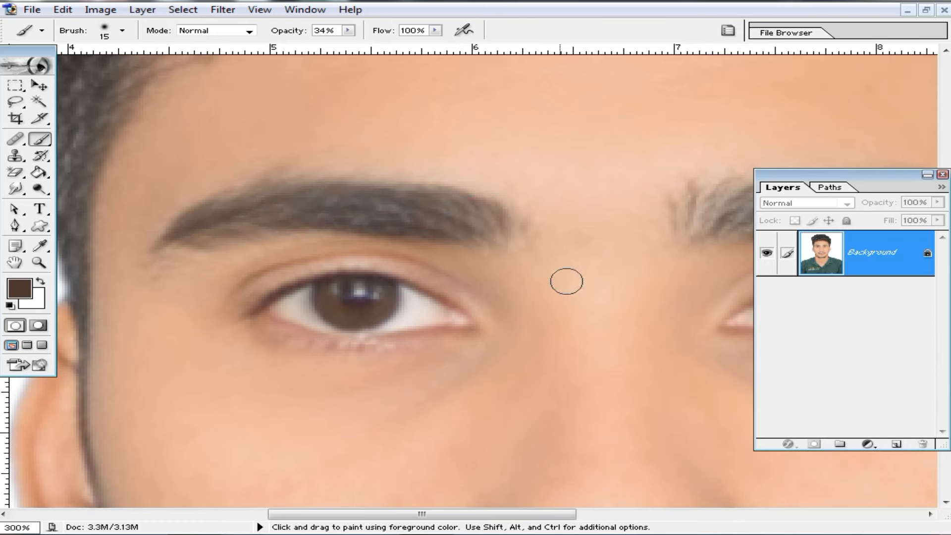
{"action": "key", "text": "ctrl+z"}
{"action": "key", "text": "ctrl+minus"}
{"action": "left_click", "coordinate": [585, 286], "text": "alt"}
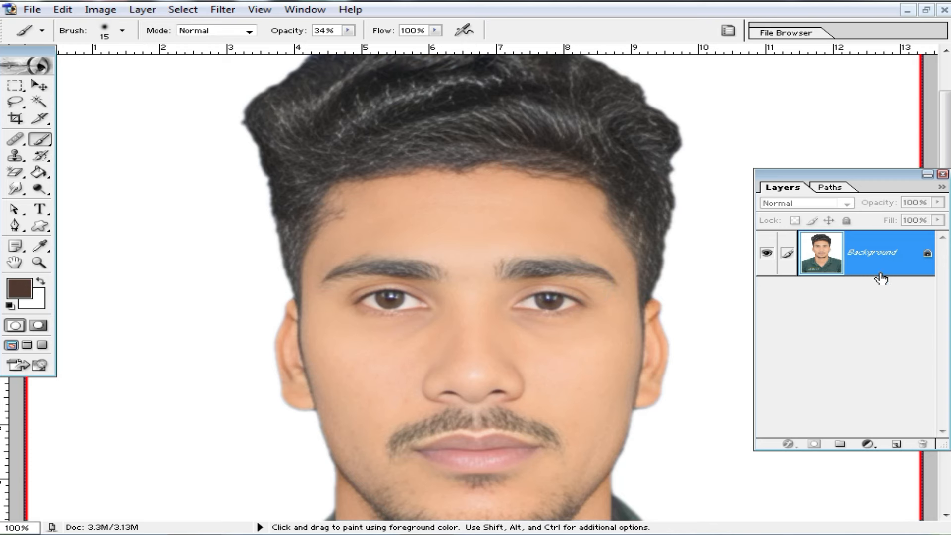
Duplicate the background layer and add a black Solid Color fill layer above the copy.
{"action": "key", "text": "ctrl+j"}
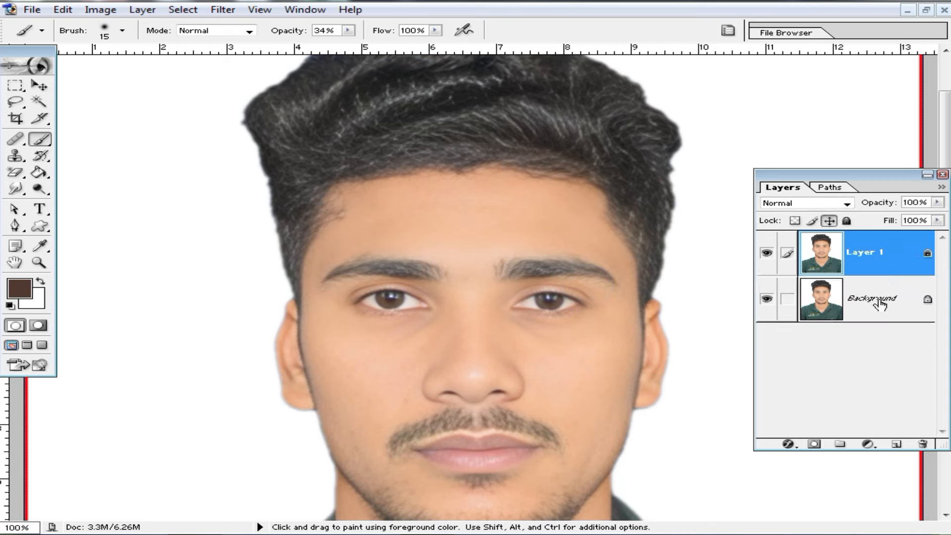
{"action": "left_click", "coordinate": [869, 444]}
{"action": "left_click", "coordinate": [810, 191]}
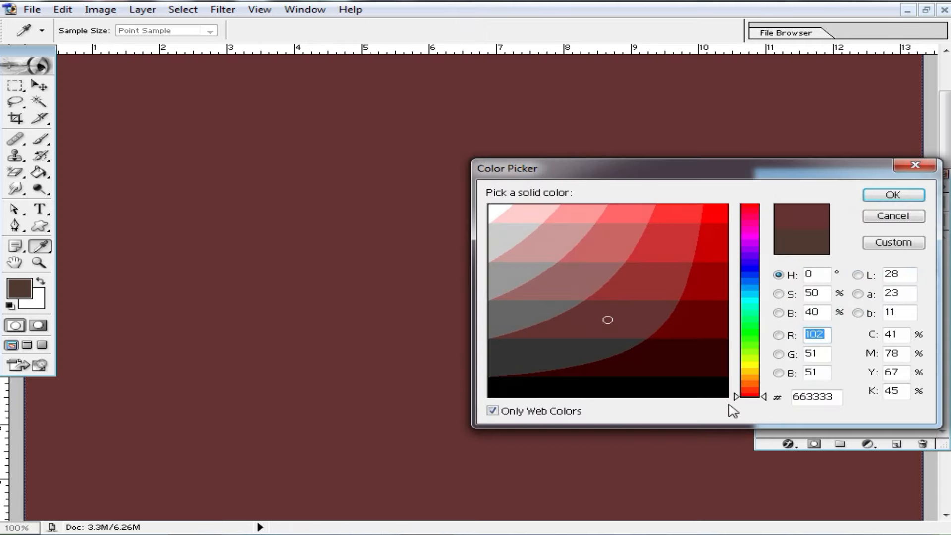
{"action": "left_click", "coordinate": [710, 388]}
{"action": "left_click", "coordinate": [893, 195]}
Invert the fill layer's mask to black and set the layer's blend mode to Soft Light.
{"action": "key", "text": "d"}
{"action": "key", "text": "b"}
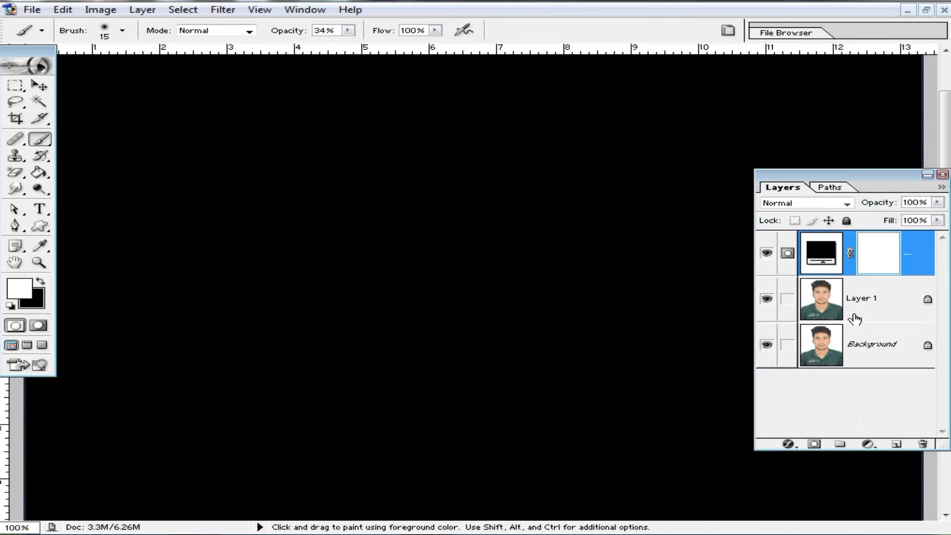
{"action": "key", "text": "ctrl+i"}
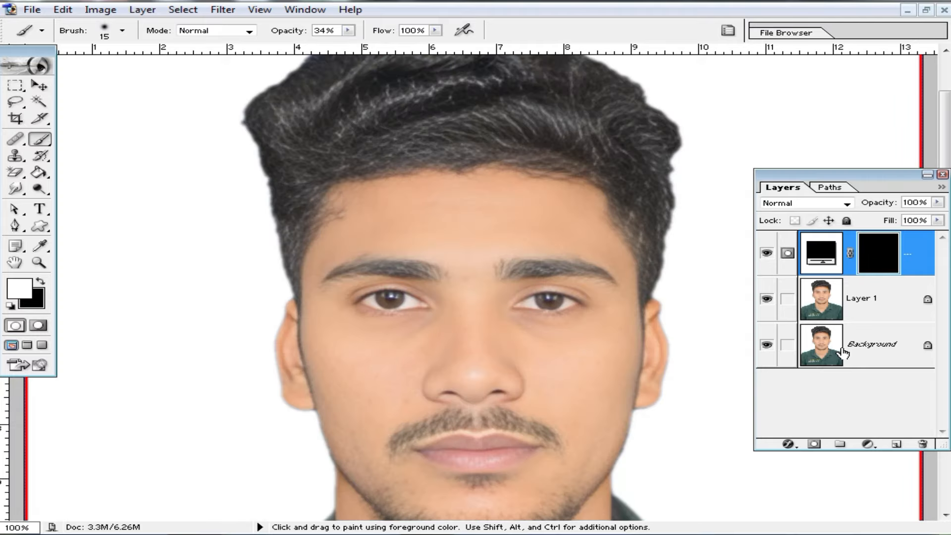
{"action": "left_click", "coordinate": [847, 205]}
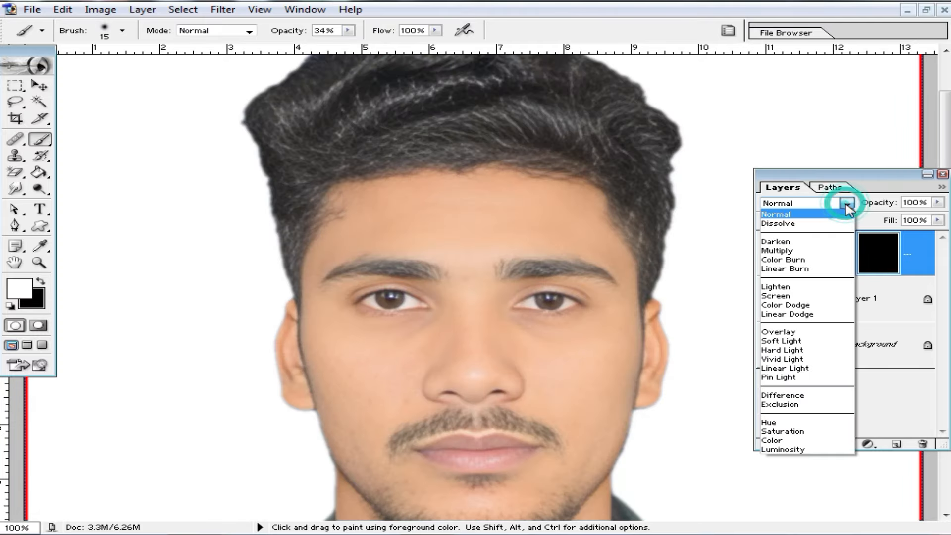
{"action": "left_click", "coordinate": [812, 342]}
{"action": "scroll", "coordinate": [92, 134], "scroll_direction": "up", "scroll_amount": 2}
Set the brush diameter to 96 px for painting over the hair on the fill layer's mask.
{"action": "left_click", "coordinate": [43, 142]}
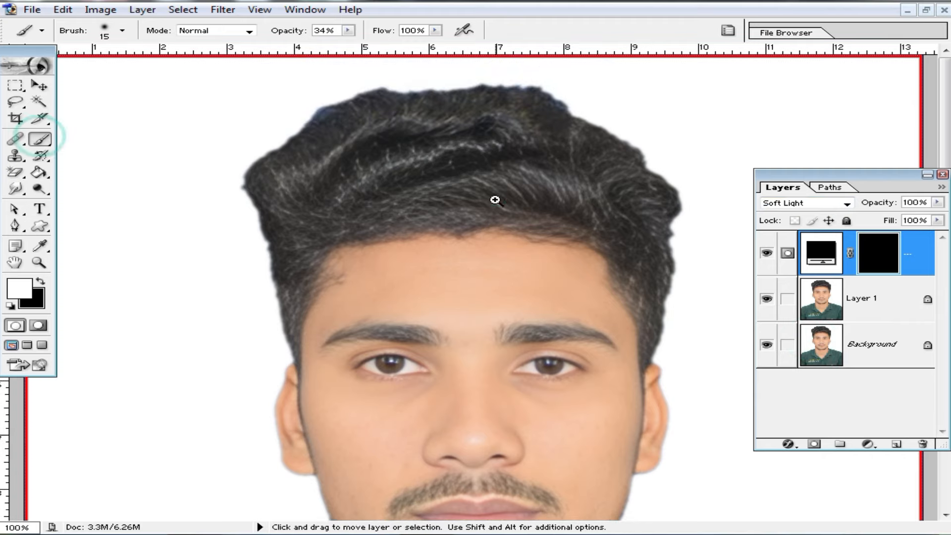
{"action": "left_click", "coordinate": [489, 216], "text": "ctrl"}
{"action": "left_click", "coordinate": [484, 263], "text": "ctrl"}
{"action": "right_click", "coordinate": [523, 196]}
{"action": "left_click", "coordinate": [608, 223]}
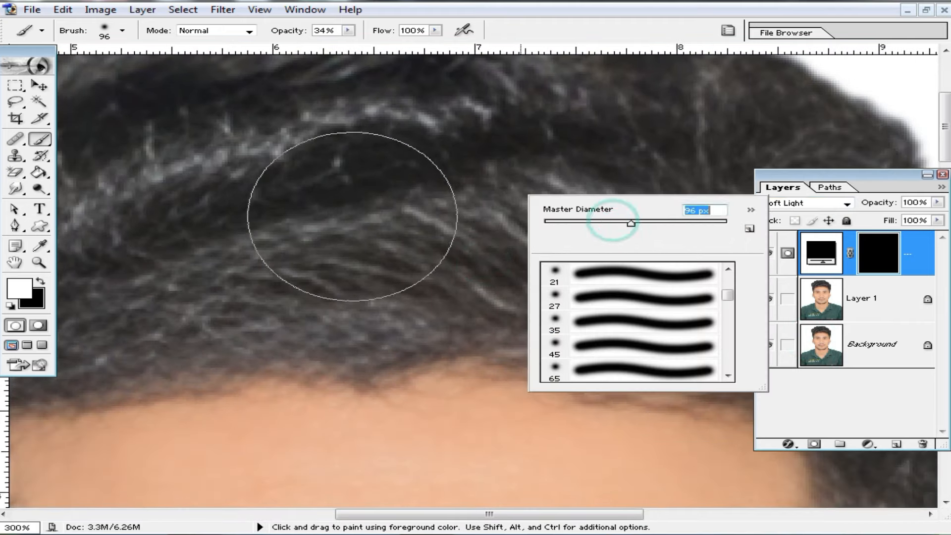
{"action": "key", "text": "Return"}
{"action": "key", "text": "ctrl+alt+0"}
Try to darken the hair by painting the mask at 100% brush opacity, and undo the stroke.
{"action": "key", "text": "0"}
{"action": "mouse_move", "coordinate": [472, 161]}
{"action": "left_mouse_down"}
{"action": "mouse_move", "coordinate": [636, 183]}
{"action": "mouse_move", "coordinate": [601, 185]}
{"action": "left_mouse_up"}
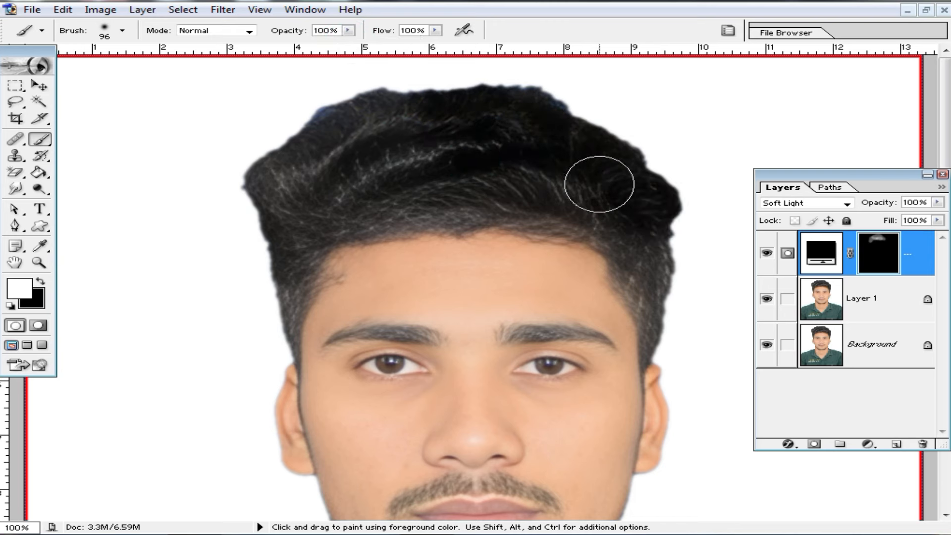
{"action": "key", "text": "ctrl+z"}
Darken the hair evenly, including both sides, by painting white on the fill layer's mask at 35% brush opacity.
{"action": "left_click", "coordinate": [349, 30]}
{"action": "left_click_drag", "start_coordinate": [355, 45], "coordinate": [287, 45]}
{"action": "left_click", "coordinate": [435, 159]}
{"action": "mouse_move", "coordinate": [504, 190]}
{"action": "left_mouse_down"}
{"action": "mouse_move", "coordinate": [294, 209]}
{"action": "mouse_move", "coordinate": [307, 169]}
{"action": "mouse_move", "coordinate": [470, 111]}
{"action": "mouse_move", "coordinate": [577, 183]}
{"action": "left_mouse_up"}
{"action": "left_click_drag", "start_coordinate": [643, 239], "coordinate": [685, 176]}
{"action": "left_click", "coordinate": [668, 265]}
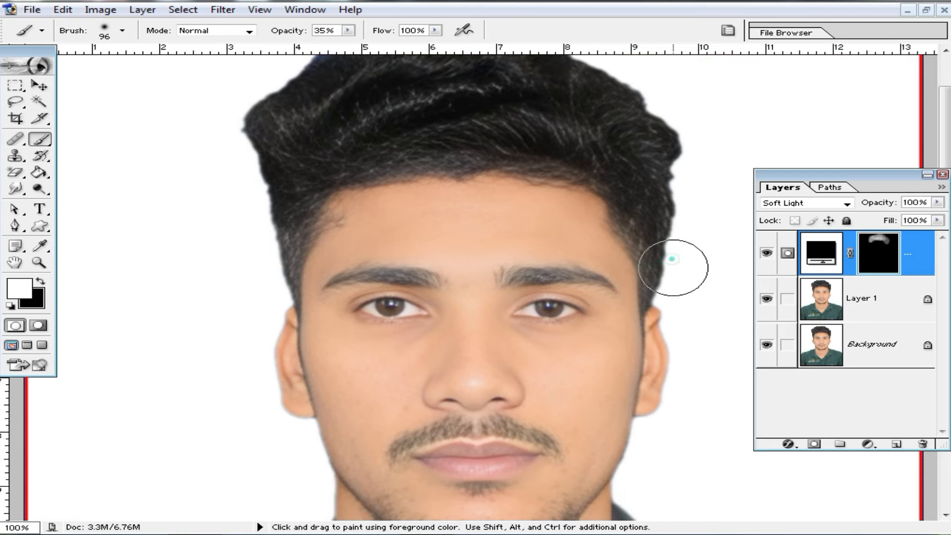
{"action": "left_click_drag", "start_coordinate": [246, 193], "coordinate": [271, 244]}
{"action": "left_click_drag", "start_coordinate": [350, 149], "coordinate": [456, 144]}
{"action": "left_click_drag", "start_coordinate": [529, 118], "coordinate": [538, 175]}
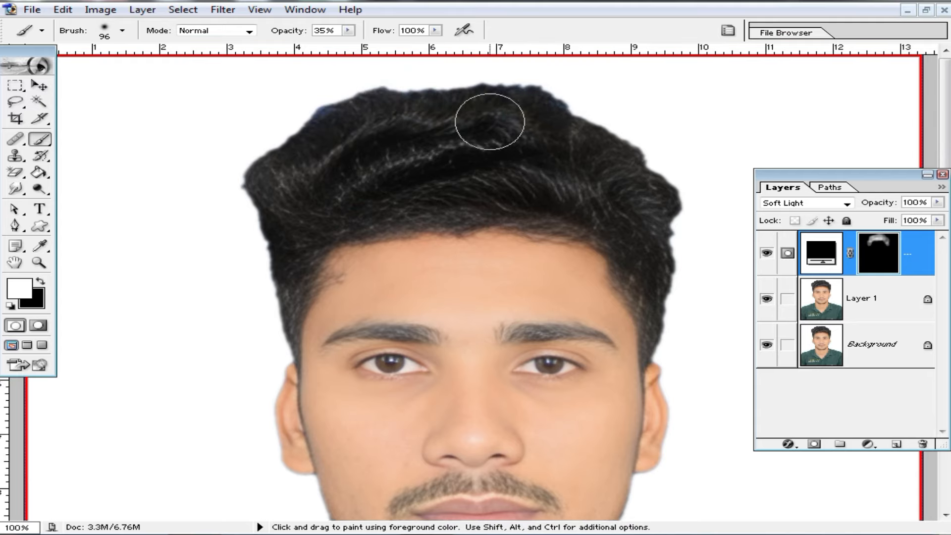
Darken the eyebrows and irises by painting white on the fill layer's mask with an 18 px brush at 35% opacity.
{"action": "mouse_move", "coordinate": [559, 459]}
{"action": "left_mouse_down"}
{"action": "mouse_move", "coordinate": [562, 291]}
{"action": "mouse_move", "coordinate": [525, 316]}
{"action": "left_mouse_up"}
{"action": "left_click", "coordinate": [458, 242], "text": "ctrl"}
{"action": "left_click", "coordinate": [435, 236], "text": "ctrl"}
{"action": "right_click", "coordinate": [500, 287]}
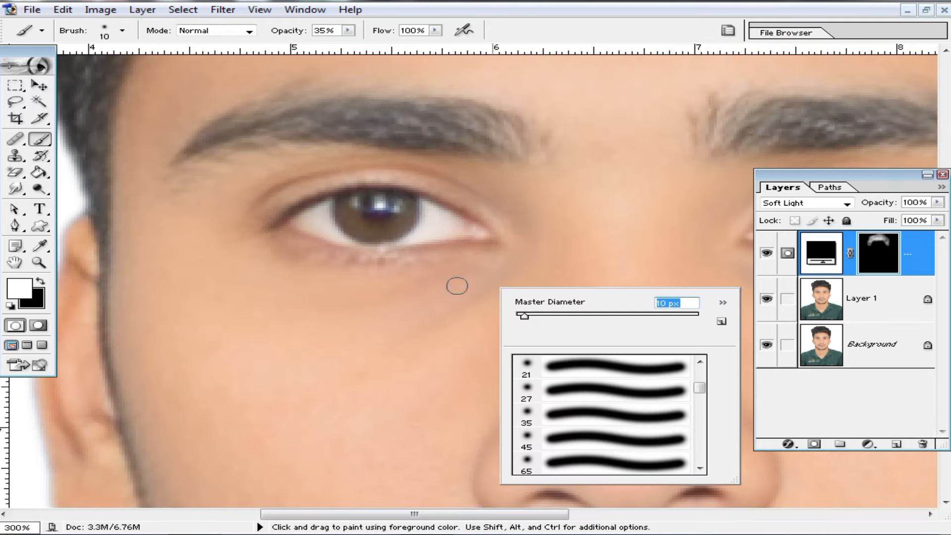
{"action": "left_click", "coordinate": [532, 316]}
{"action": "left_click_drag", "start_coordinate": [354, 214], "coordinate": [402, 212]}
{"action": "mouse_move", "coordinate": [717, 144]}
{"action": "left_mouse_down"}
{"action": "mouse_move", "coordinate": [303, 221]}
{"action": "mouse_move", "coordinate": [636, 235]}
{"action": "mouse_move", "coordinate": [451, 184]}
{"action": "mouse_move", "coordinate": [286, 197]}
{"action": "left_mouse_up"}
{"action": "left_click_drag", "start_coordinate": [342, 216], "coordinate": [601, 216]}
{"action": "left_click_drag", "start_coordinate": [439, 210], "coordinate": [110, 222]}
{"action": "left_click", "coordinate": [474, 227], "text": "alt"}
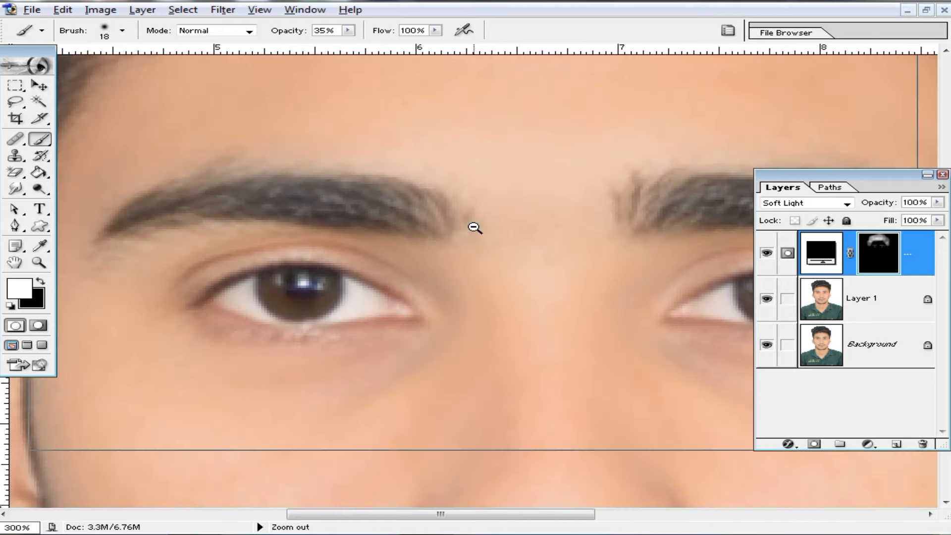
{"action": "left_click", "coordinate": [555, 289], "text": "alt"}
Set the brush to 18% opacity and a 31 px diameter for painting over the moustache.
{"action": "left_click_drag", "start_coordinate": [597, 260], "coordinate": [578, 195]}
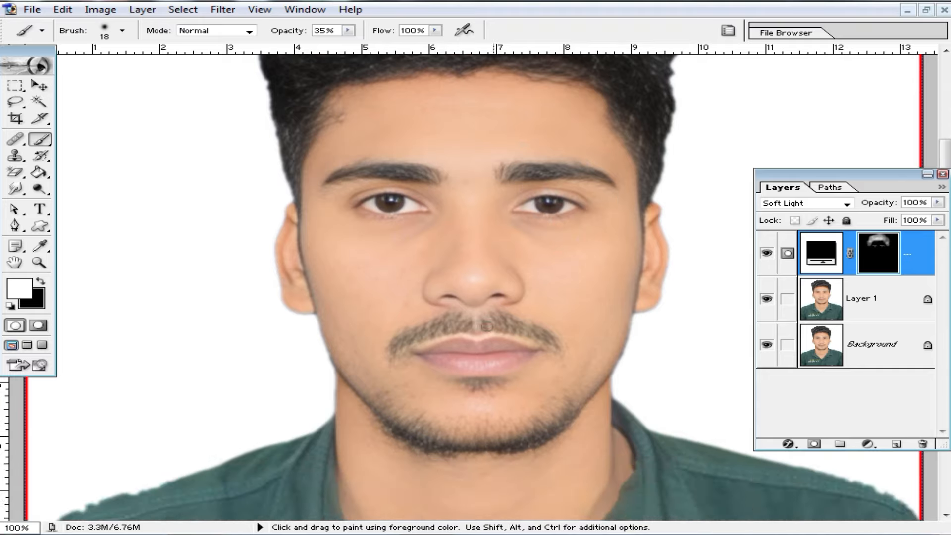
{"action": "left_click_drag", "start_coordinate": [545, 322], "coordinate": [524, 263]}
{"action": "left_click", "coordinate": [524, 263], "text": "ctrl"}
{"action": "left_click", "coordinate": [490, 270], "text": "ctrl"}
{"action": "left_click_drag", "start_coordinate": [420, 310], "coordinate": [602, 268]}
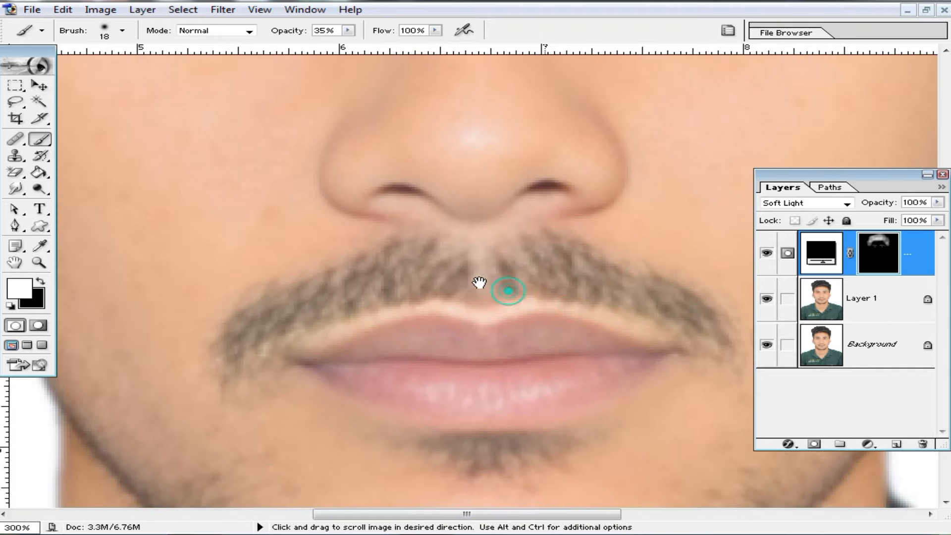
{"action": "left_click", "coordinate": [349, 31]}
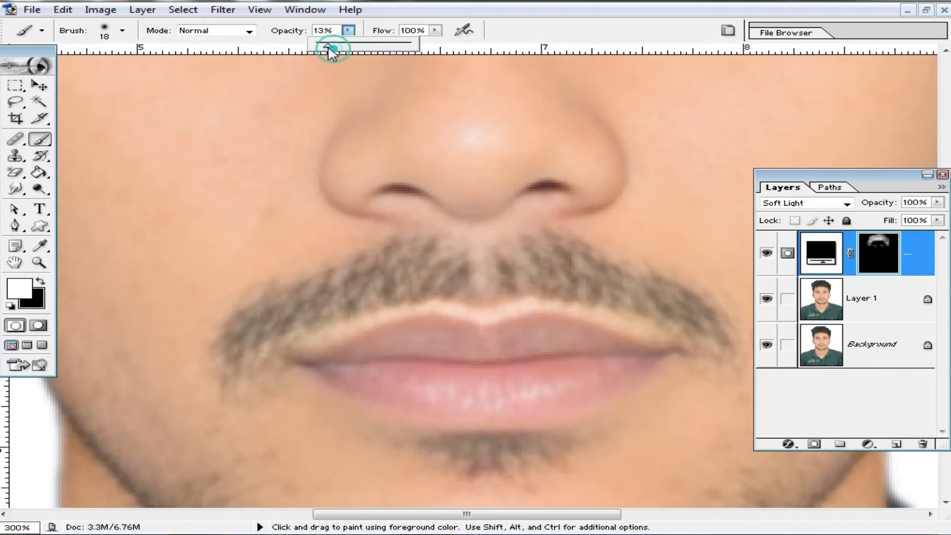
{"action": "right_click", "coordinate": [526, 296]}
{"action": "left_click", "coordinate": [580, 323]}
Darken the moustache and chin hair by painting white on the fill layer's mask at 18% brush opacity.
{"action": "mouse_move", "coordinate": [517, 259]}
{"action": "left_mouse_down"}
{"action": "mouse_move", "coordinate": [703, 327]}
{"action": "mouse_move", "coordinate": [482, 277]}
{"action": "left_mouse_up"}
{"action": "mouse_move", "coordinate": [357, 297]}
{"action": "left_mouse_down"}
{"action": "mouse_move", "coordinate": [334, 303]}
{"action": "mouse_move", "coordinate": [437, 263]}
{"action": "left_mouse_up"}
{"action": "key", "text": "space"}
{"action": "left_click_drag", "start_coordinate": [470, 460], "coordinate": [533, 448]}
{"action": "left_click", "coordinate": [533, 430], "text": "alt"}
{"action": "left_click", "coordinate": [535, 427], "text": "alt"}
{"action": "left_click_drag", "start_coordinate": [427, 279], "coordinate": [549, 270]}
{"action": "left_click", "coordinate": [458, 194], "text": "ctrl"}
{"action": "left_click_drag", "start_coordinate": [534, 207], "coordinate": [562, 365]}
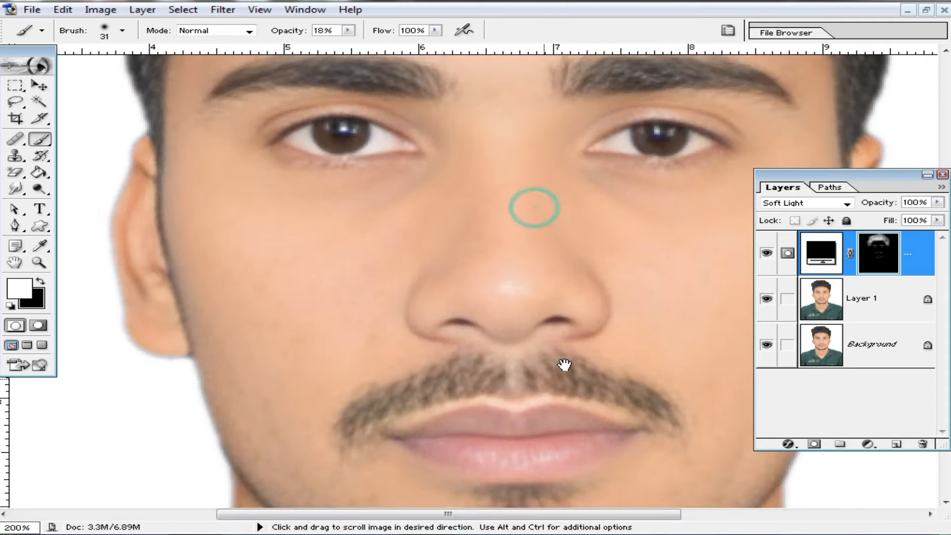
{"action": "scroll", "coordinate": [556, 344], "scroll_direction": "up", "scroll_amount": 3}
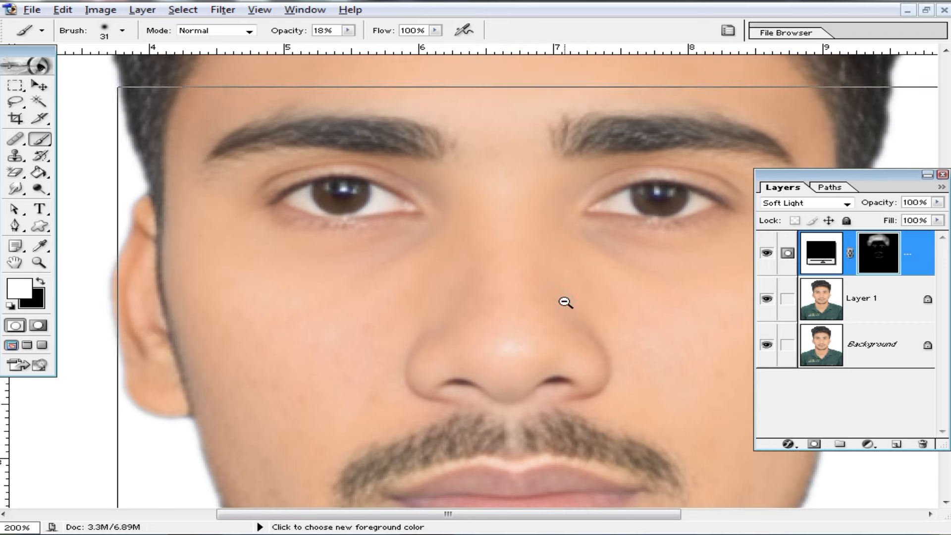
Flatten all layers of the portrait into the background layer.
{"action": "key", "text": "ctrl+0"}
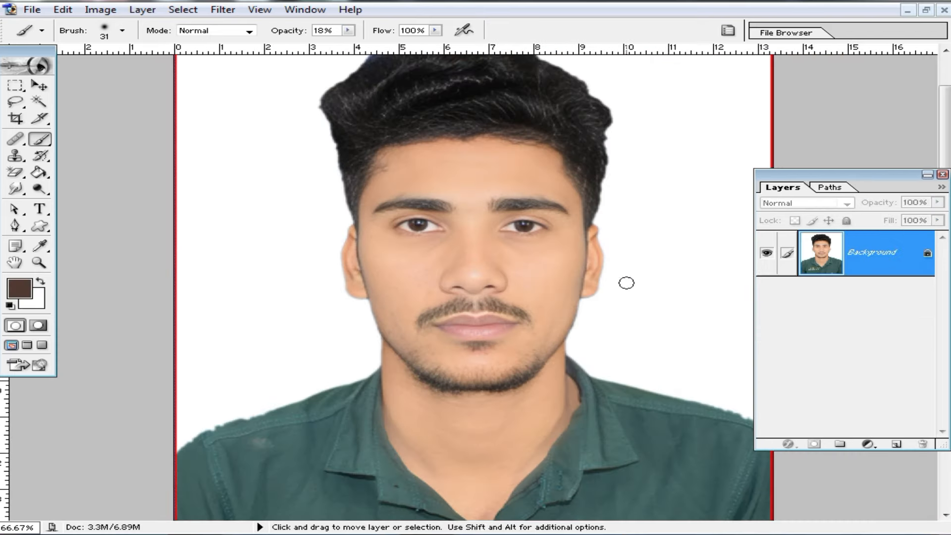
{"action": "key", "text": "ctrl+minus"}
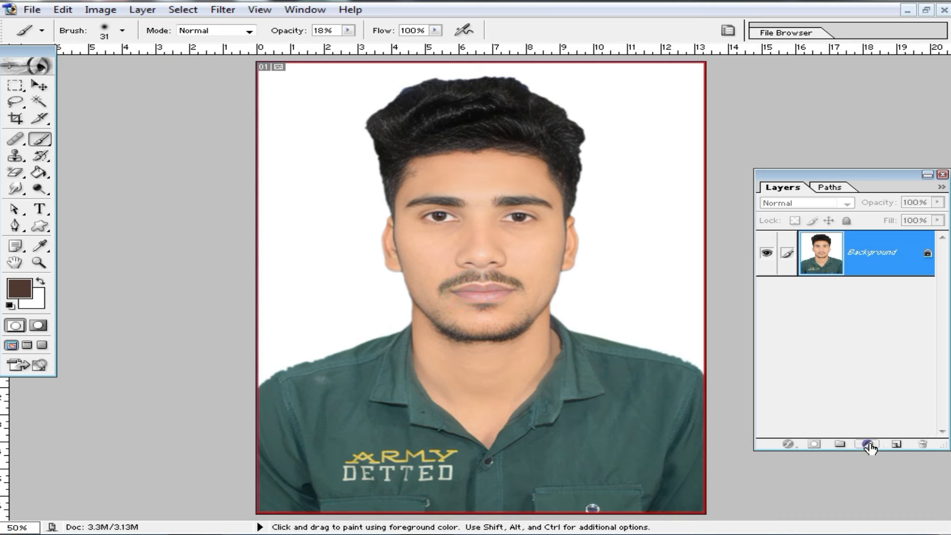
{"action": "key", "text": "ctrl+minus"}
{"action": "key", "text": "ctrl+0"}
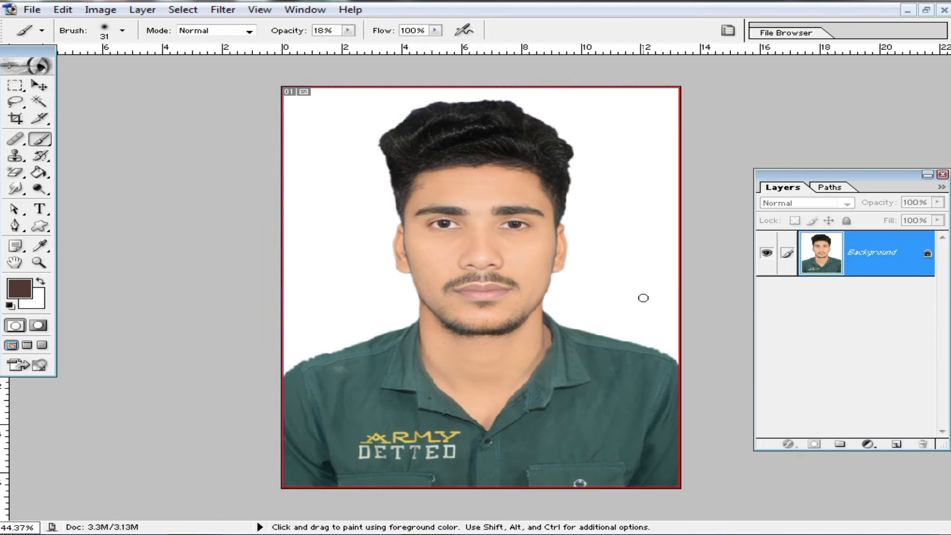
Paste the floral pattern image as a new layer and move it down to cover the shirt.
{"action": "left_click", "coordinate": [39, 102]}
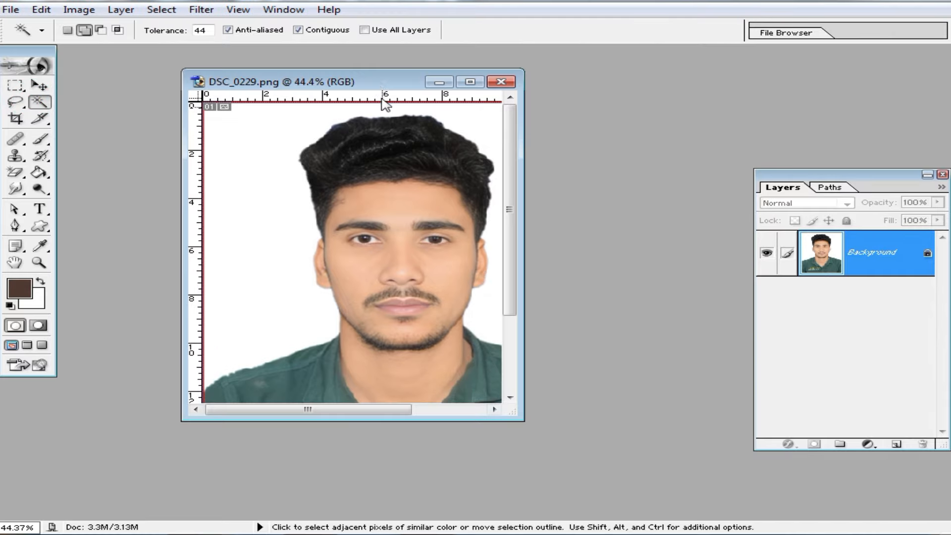
{"action": "double_click", "coordinate": [375, 82]}
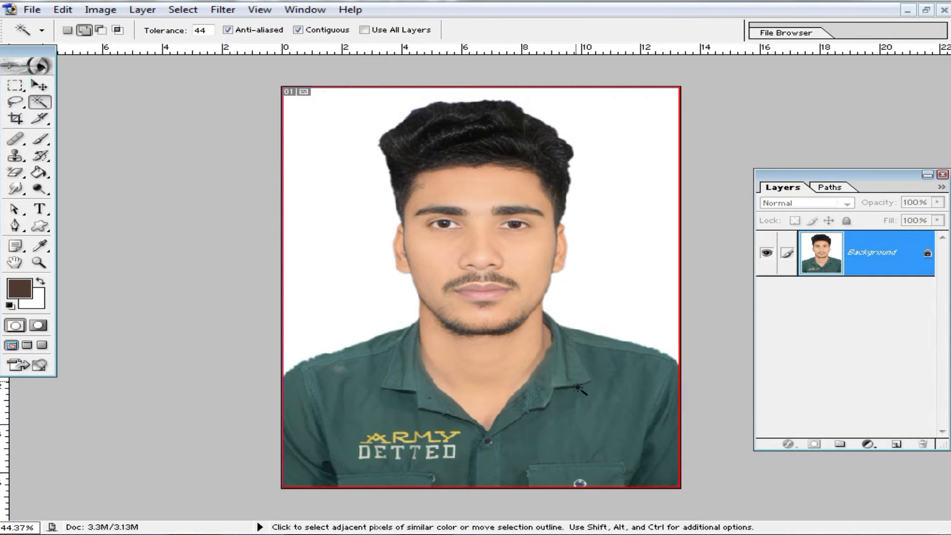
{"action": "left_click", "coordinate": [41, 85]}
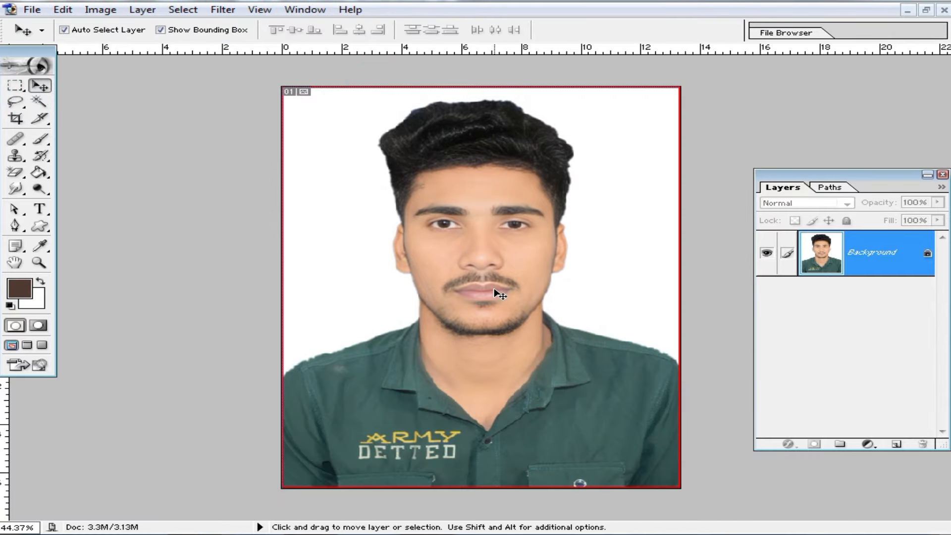
{"action": "key", "text": "ctrl+v"}
{"action": "key", "text": "ctrl+t"}
{"action": "left_click_drag", "start_coordinate": [547, 333], "coordinate": [563, 391]}
{"action": "key", "text": "Return"}
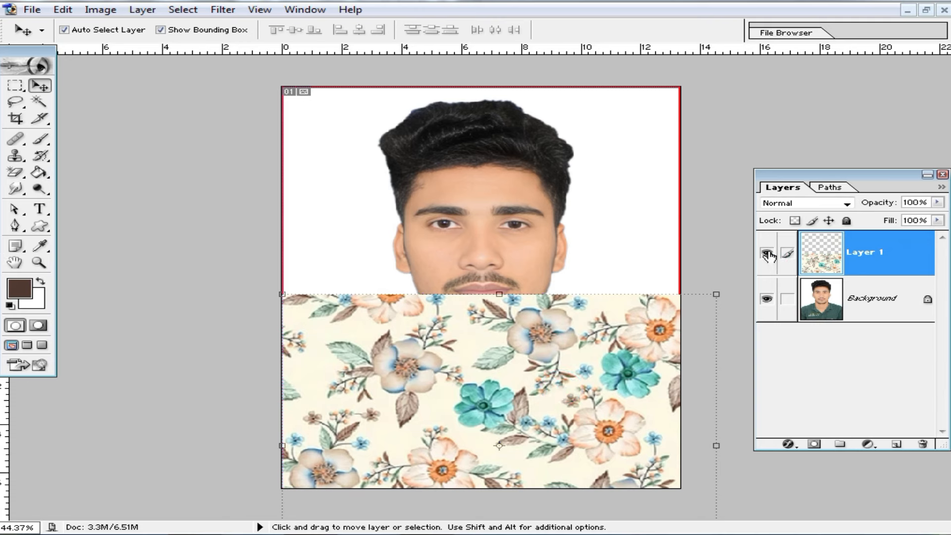
Hide the floral pattern layer and select the whole green shirt on the background layer with the Magic Wand at tolerance 44.
{"action": "left_click", "coordinate": [767, 253]}
{"action": "left_click", "coordinate": [885, 302]}
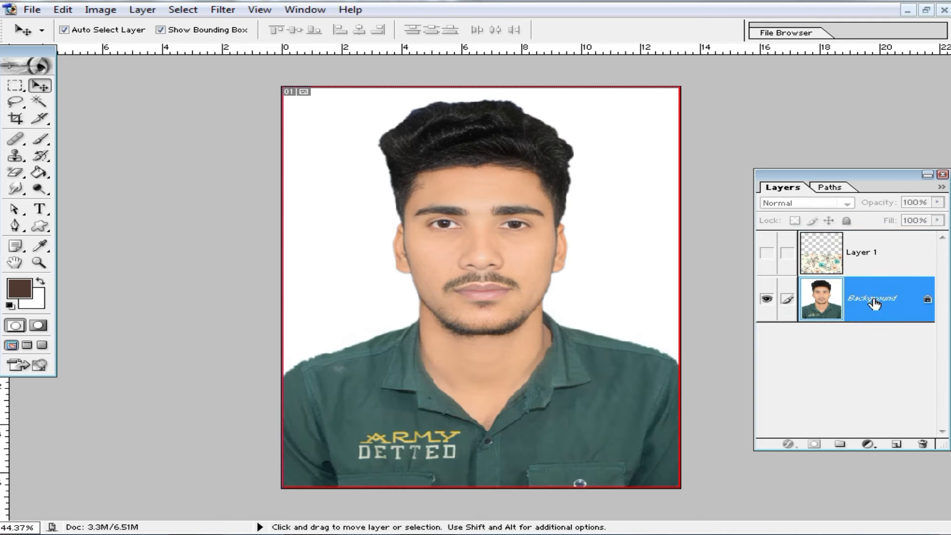
{"action": "left_click", "coordinate": [40, 102]}
{"action": "left_click", "coordinate": [382, 386]}
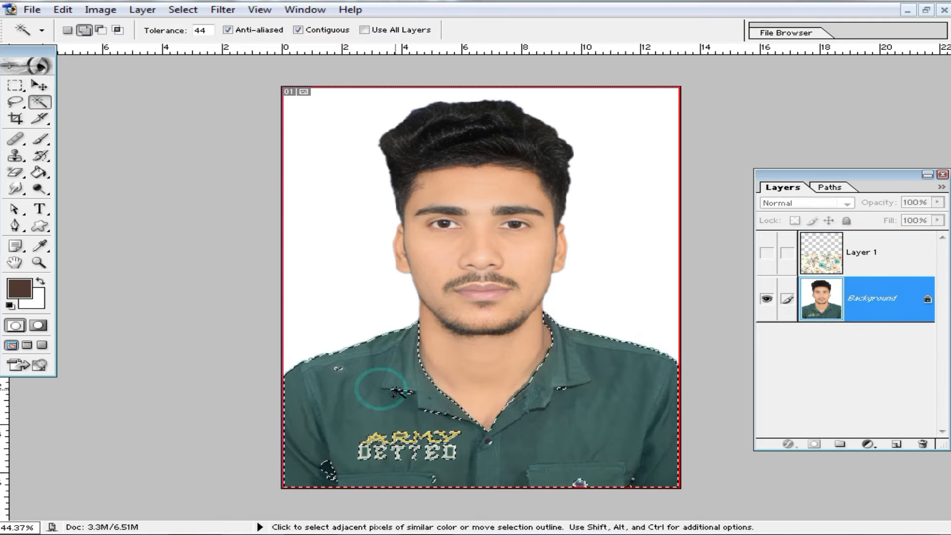
{"action": "left_click", "coordinate": [599, 392]}
{"action": "left_click", "coordinate": [615, 366]}
{"action": "left_click", "coordinate": [655, 434]}
{"action": "left_click", "coordinate": [605, 469]}
{"action": "left_click", "coordinate": [618, 445]}
{"action": "left_click", "coordinate": [639, 410]}
{"action": "left_click", "coordinate": [404, 413]}
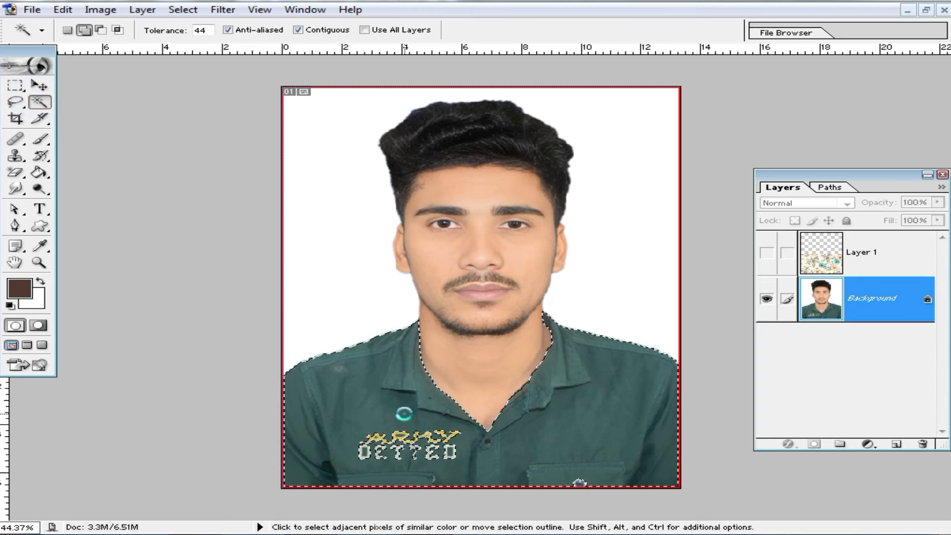
Show the floral pattern layer, clear the pattern outside the shirt using the inverted selection, and deselect.
{"action": "left_click", "coordinate": [874, 255]}
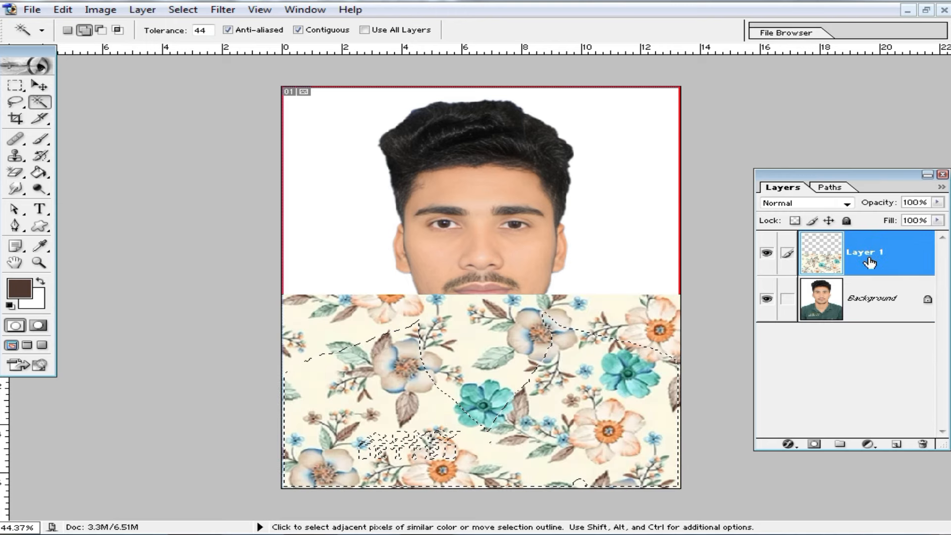
{"action": "key", "text": "Delete"}
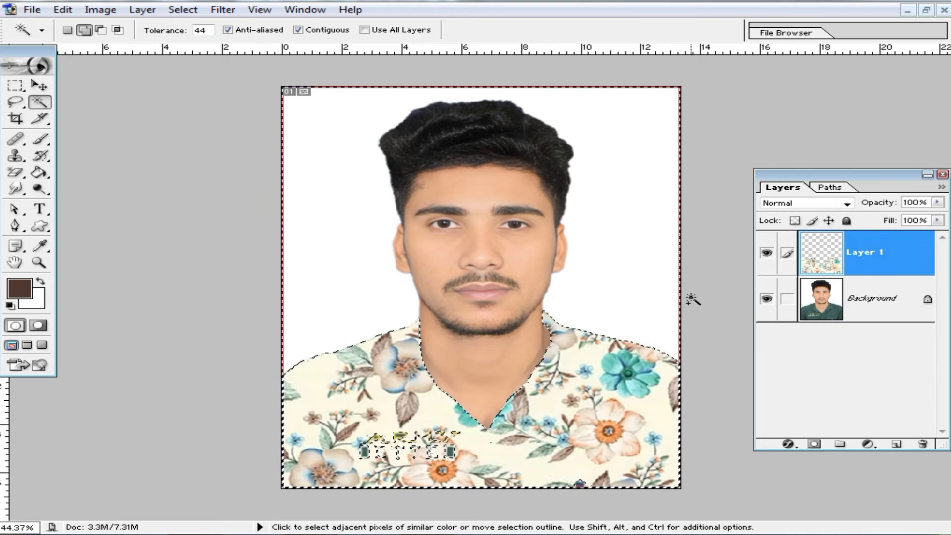
{"action": "key", "text": "v"}
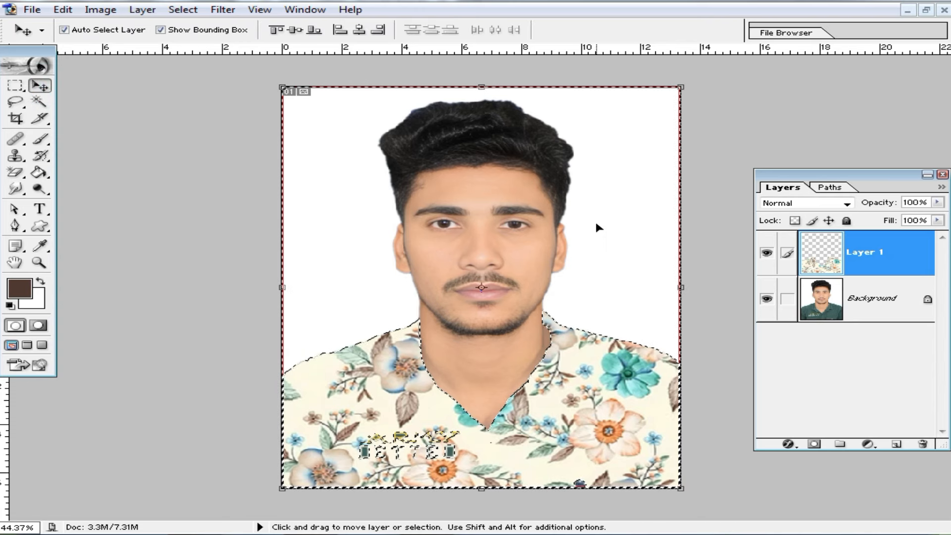
{"action": "key", "text": "ctrl+d"}
Add a new empty layer above the floral pattern layer and hide it.
{"action": "key", "text": "ctrl+shift+alt+n"}
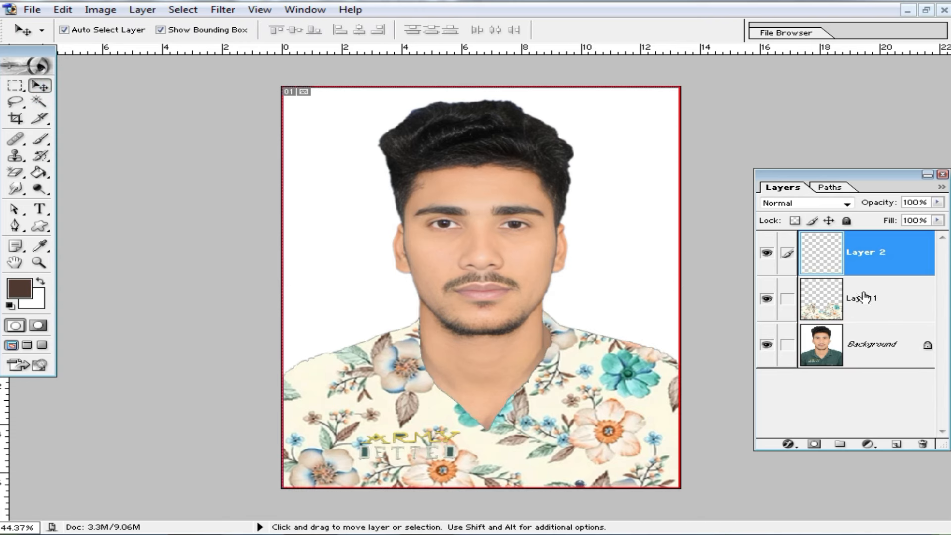
{"action": "left_click", "coordinate": [766, 253]}
Compare Multiply, Soft Light and Hard Light on the floral pattern layer, and set its blend mode to Soft Light.
{"action": "left_click", "coordinate": [863, 303]}
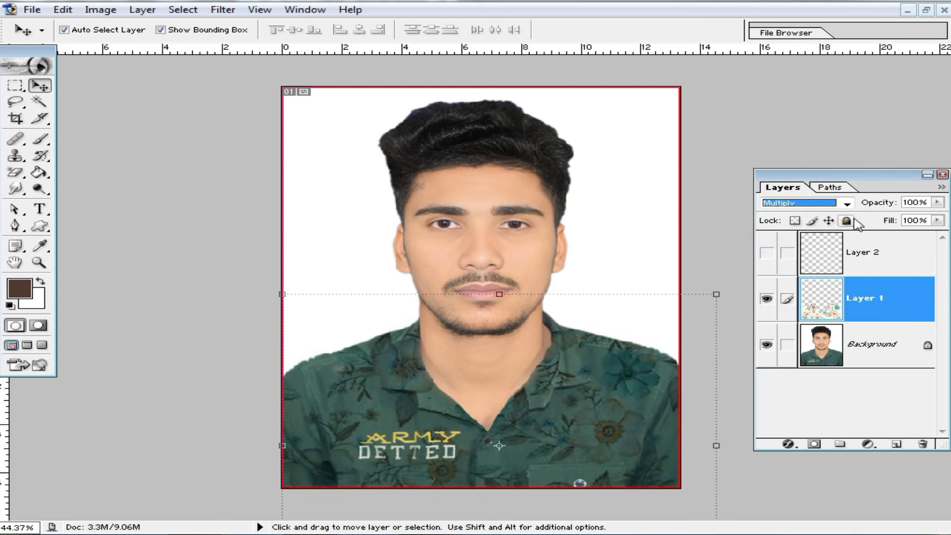
{"action": "left_click", "coordinate": [846, 204]}
{"action": "left_click", "coordinate": [800, 340]}
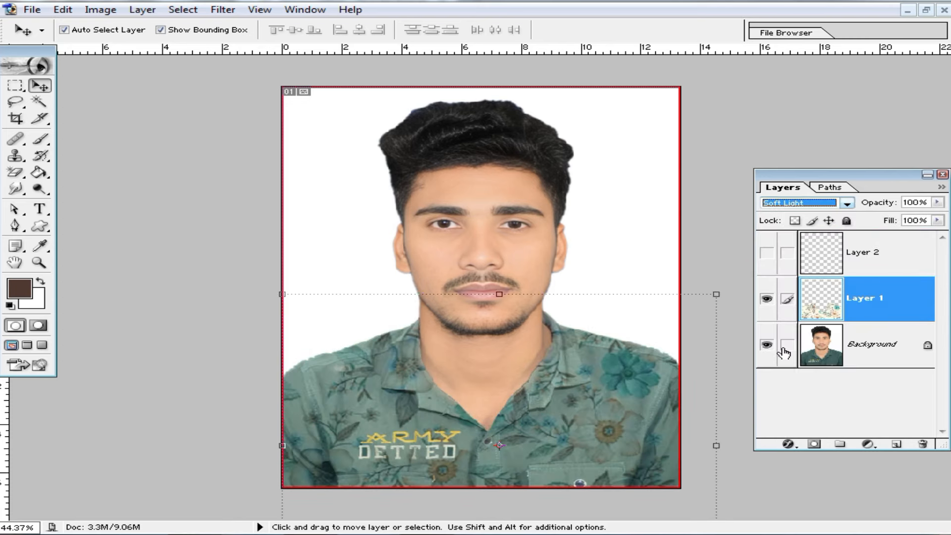
{"action": "key", "text": "Down"}
{"action": "left_click", "coordinate": [645, 381], "text": "ctrl"}
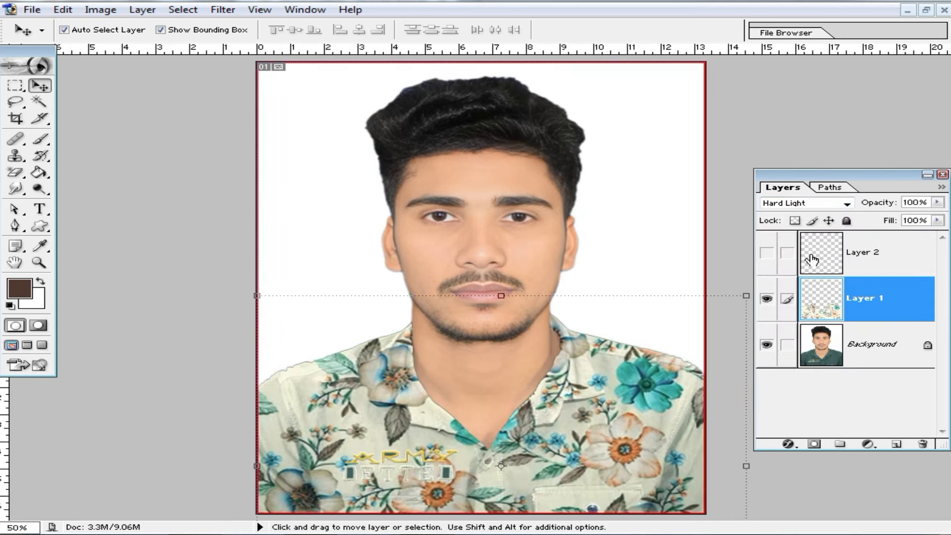
{"action": "left_click", "coordinate": [841, 203]}
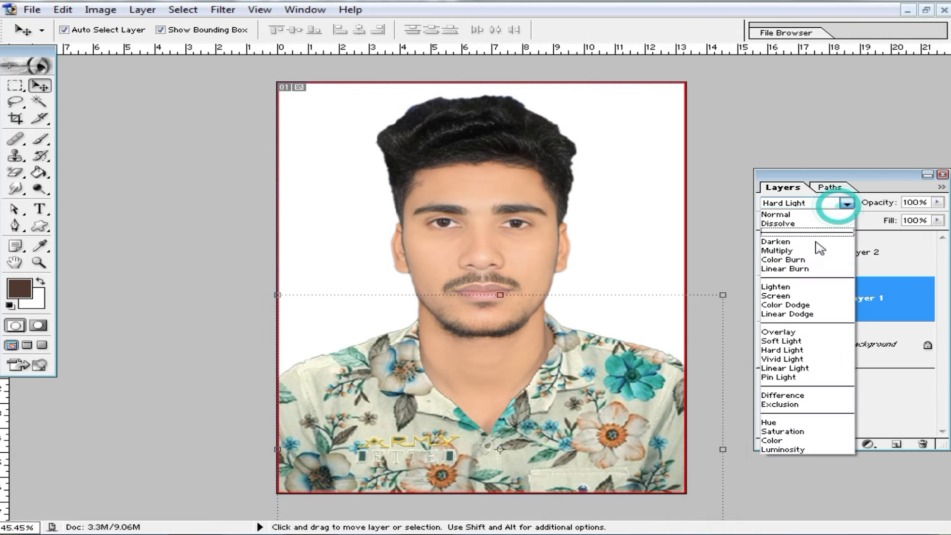
{"action": "left_click", "coordinate": [804, 340]}
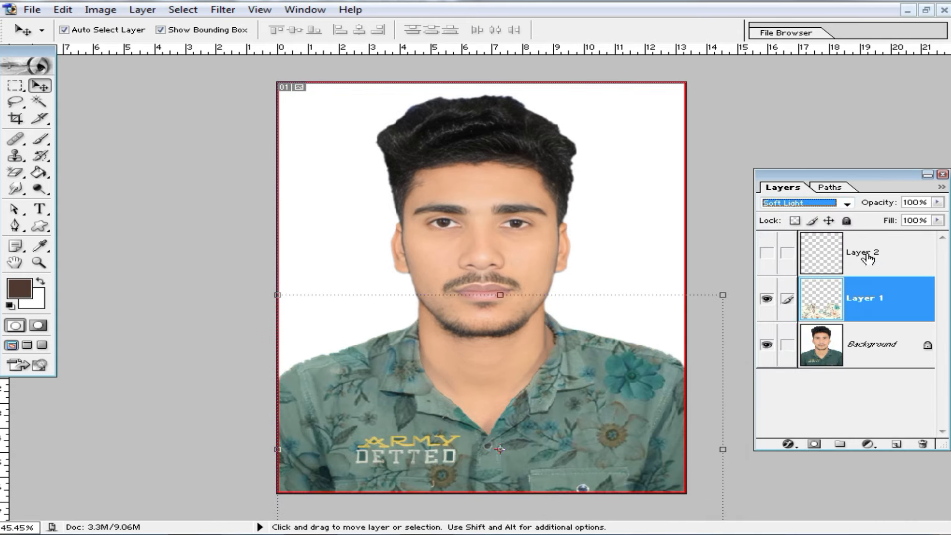
Check the floral layer's blending options and examine the pattern over the collar and chest lettering up close.
{"action": "right_click", "coordinate": [886, 296]}
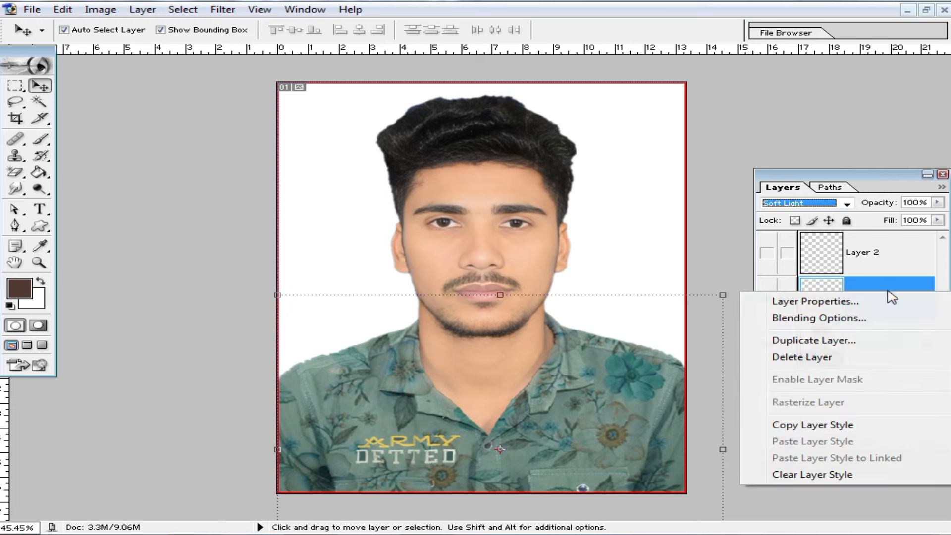
{"action": "left_click", "coordinate": [832, 321]}
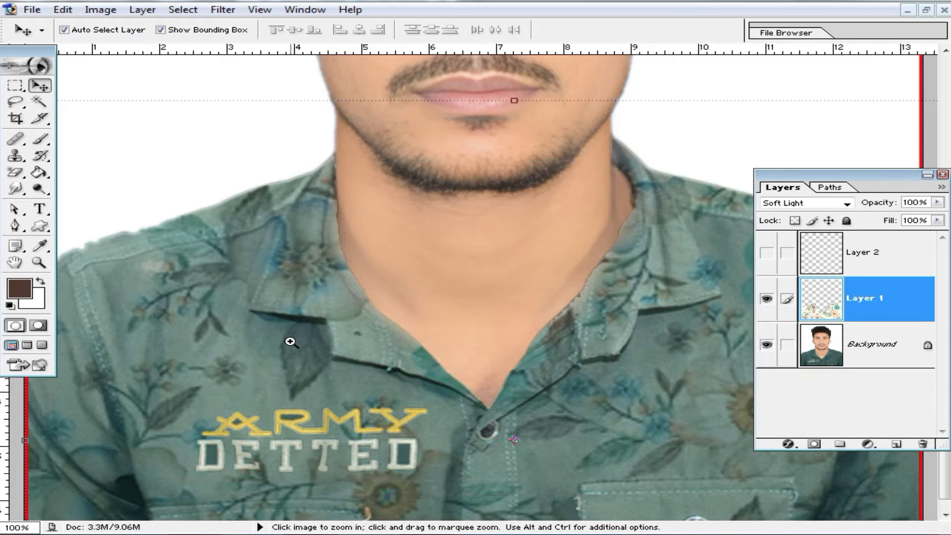
{"action": "left_click", "coordinate": [290, 340], "text": "ctrl"}
{"action": "left_click", "coordinate": [354, 287], "text": "alt"}
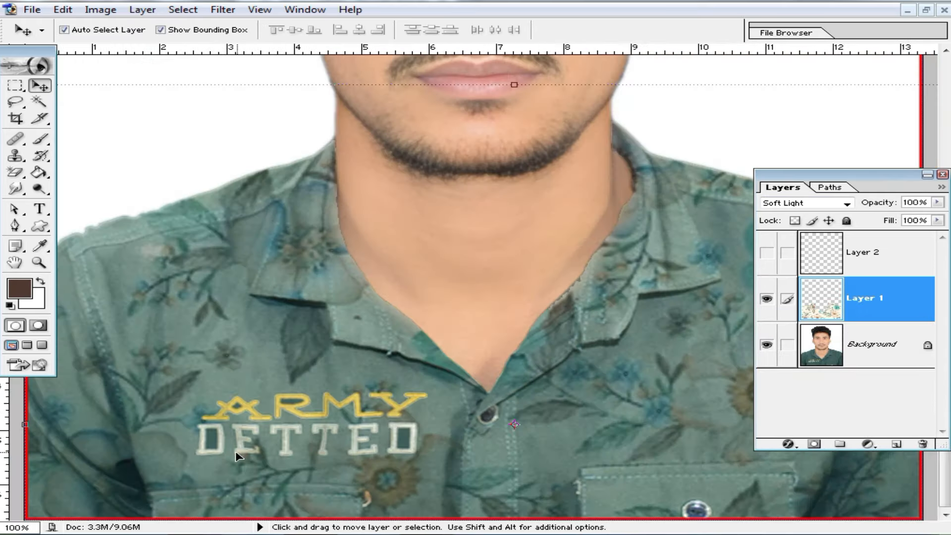
{"action": "key", "text": "ctrl+minus"}
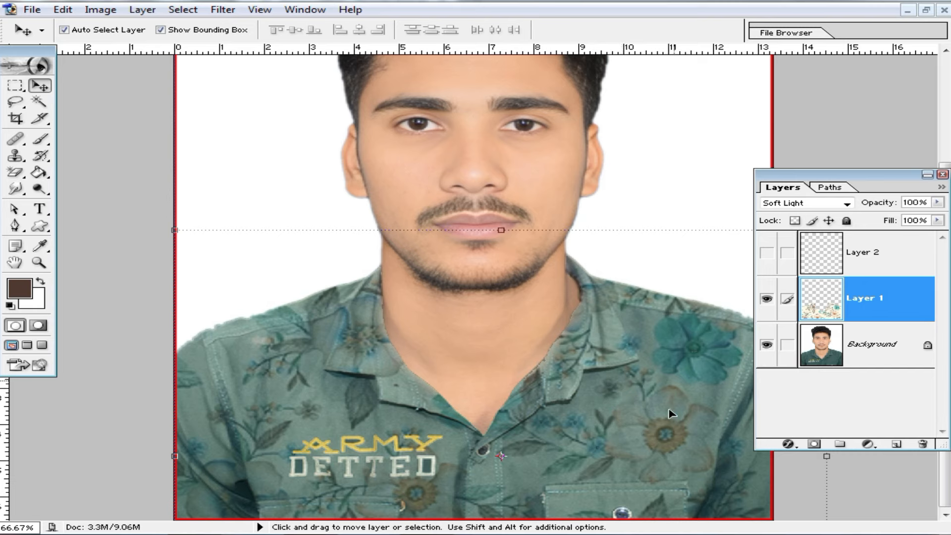
Delete the empty Layer 2 above the floral pattern layer.
{"action": "left_click", "coordinate": [855, 250]}
{"action": "right_click", "coordinate": [856, 258]}
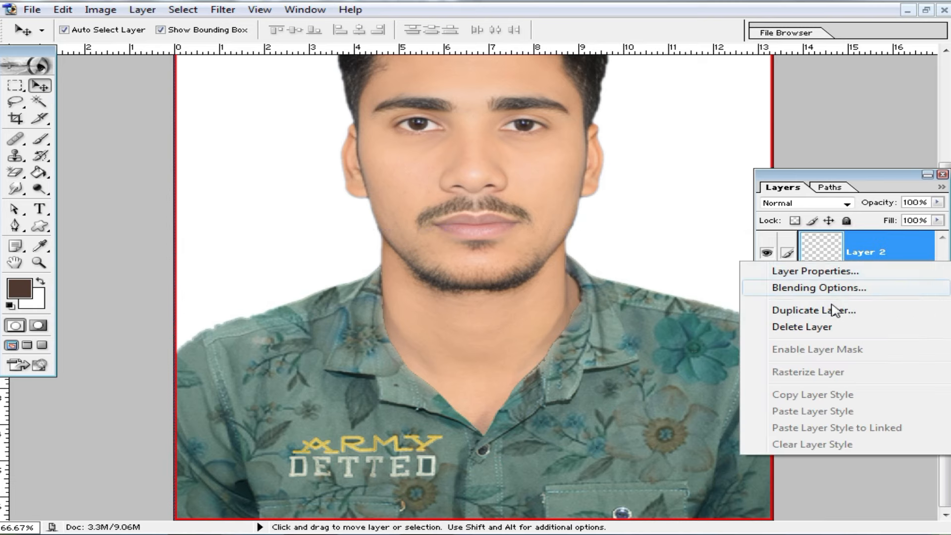
{"action": "left_click", "coordinate": [792, 325]}
{"action": "key", "text": "Return"}
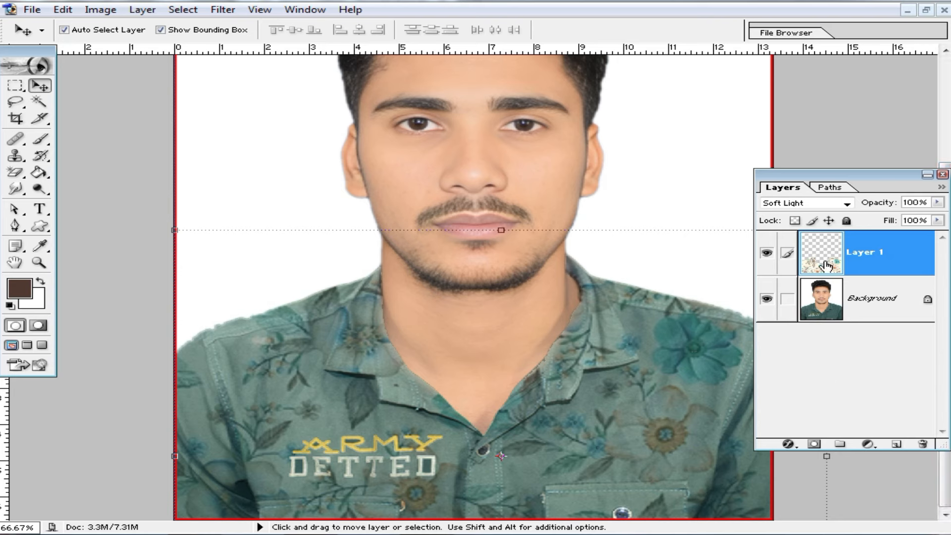
Set the floral pattern layer's blend mode to Normal and view the whole portrait.
{"action": "left_click", "coordinate": [808, 203]}
{"action": "left_click", "coordinate": [810, 204]}
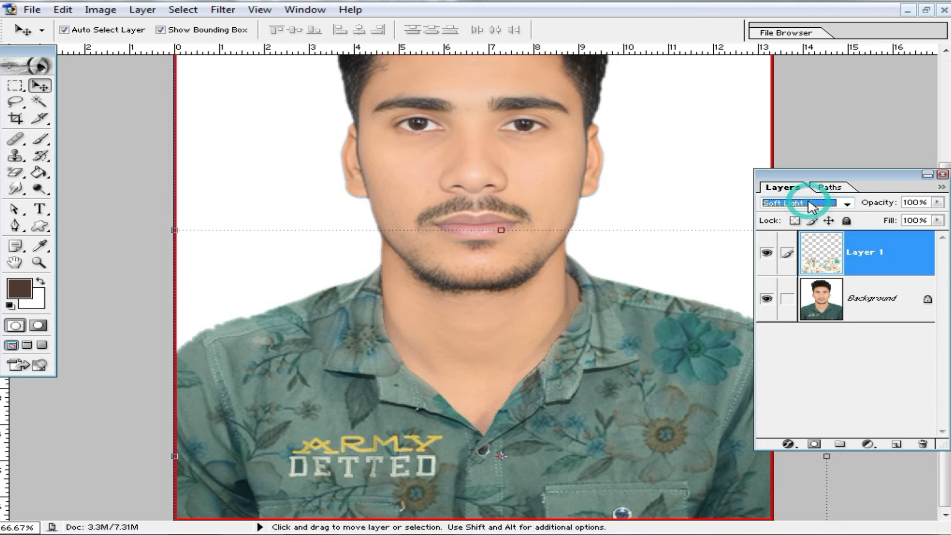
{"action": "scroll", "coordinate": [808, 202], "scroll_direction": "up", "scroll_amount": 11}
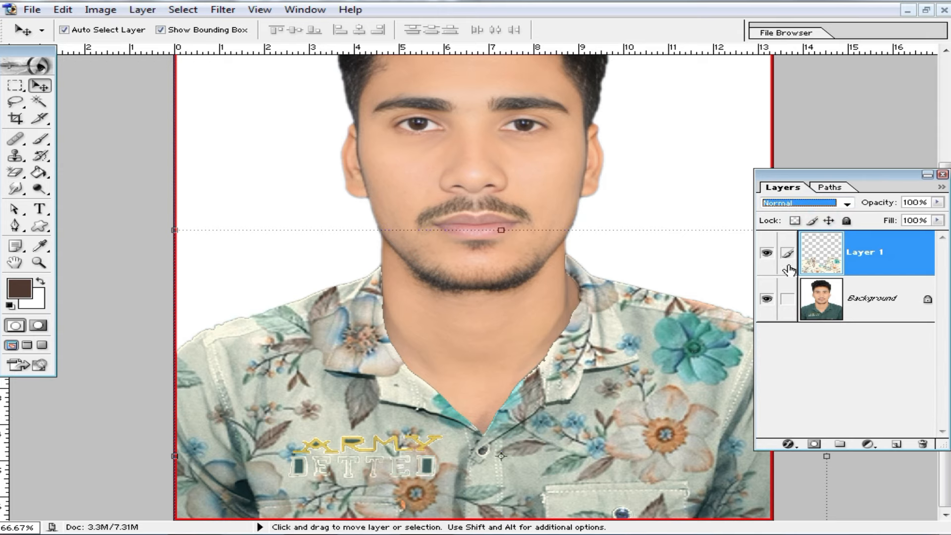
{"action": "left_click", "coordinate": [584, 256], "text": "ctrl+alt"}
{"action": "left_click", "coordinate": [609, 256], "text": "ctrl+alt"}
Compare the floral layer's blend modes, including Linear Burn, Linear Dodge and Pin Light, and settle on Linear Light.
{"action": "left_click", "coordinate": [806, 203]}
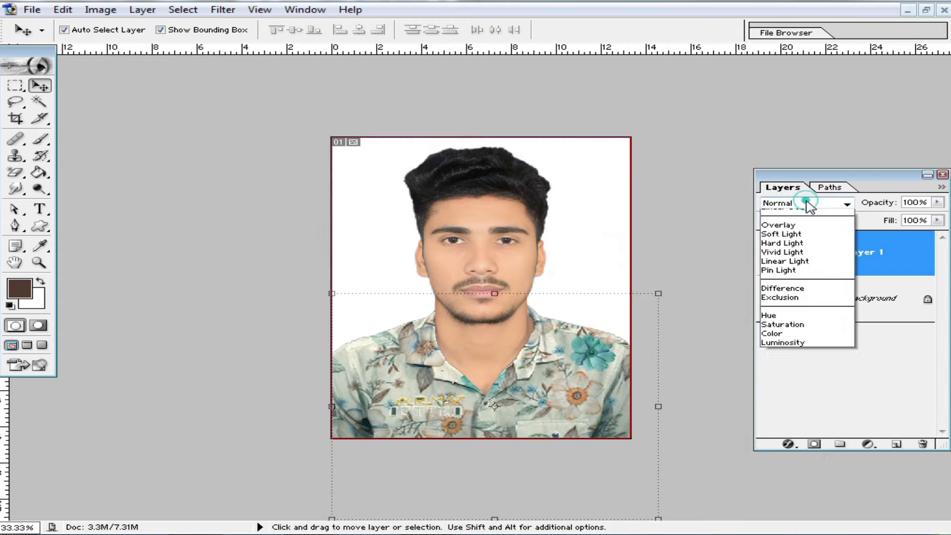
{"action": "left_click", "coordinate": [807, 207]}
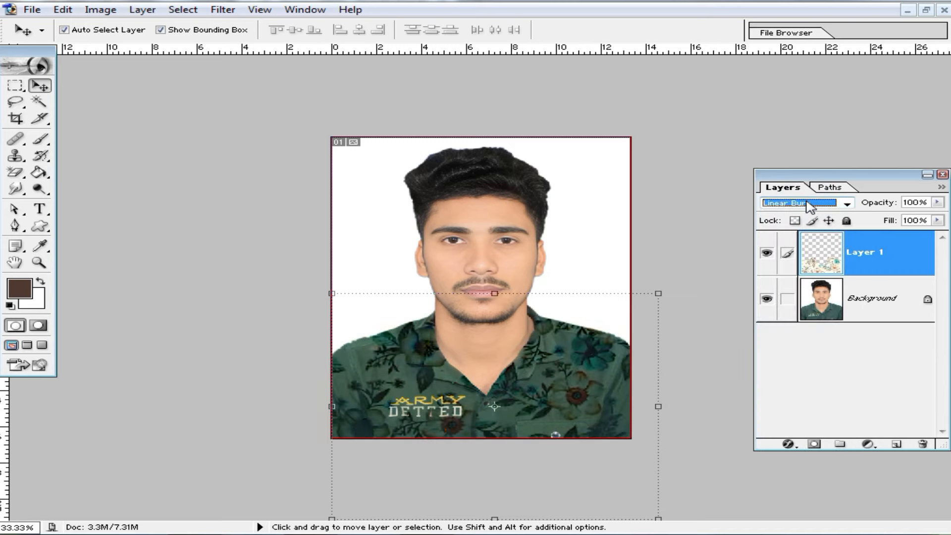
{"action": "key", "text": "Down"}
{"action": "key", "text": "Down"}
{"action": "key", "text": "Down"}
{"action": "key", "text": "Down"}
{"action": "key", "text": "Down"}
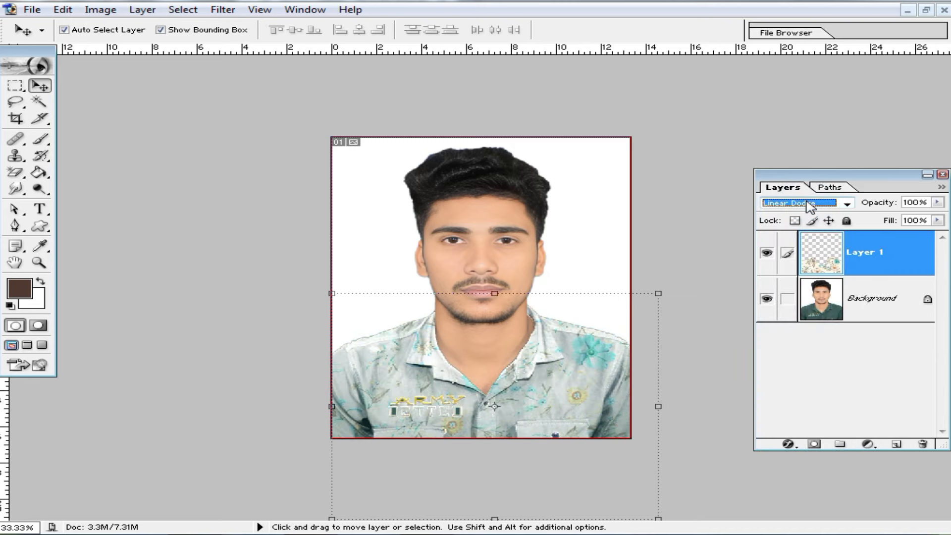
{"action": "key", "text": "Down"}
{"action": "key", "text": "Down"}
{"action": "key", "text": "Down"}
{"action": "key", "text": "Down"}
{"action": "key", "text": "Down"}
{"action": "key", "text": "Down"}
{"action": "key", "text": "Down"}
{"action": "key", "text": "Down"}
{"action": "key", "text": "Up"}
{"action": "key", "text": "Up"}
{"action": "key", "text": "Up"}
{"action": "key", "text": "Up"}
{"action": "key", "text": "Up"}
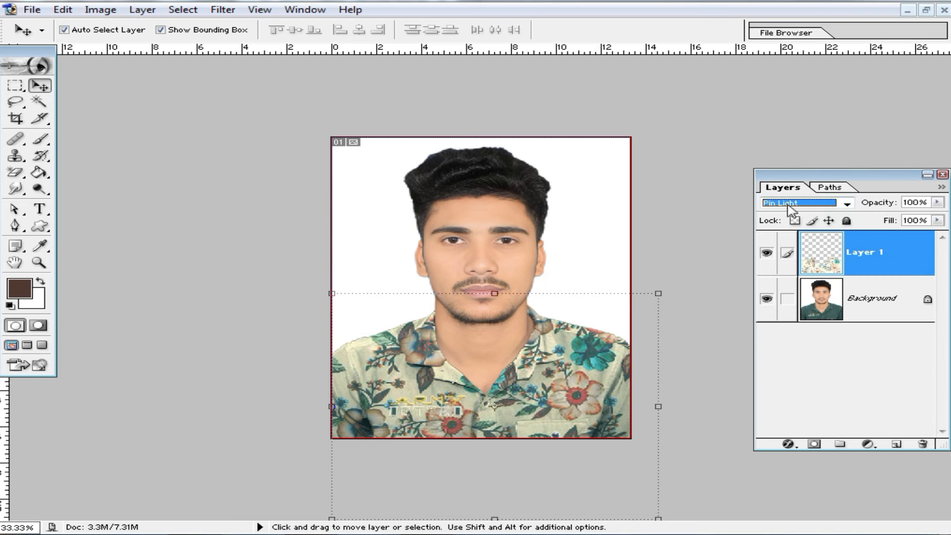
{"action": "key", "text": "Up"}
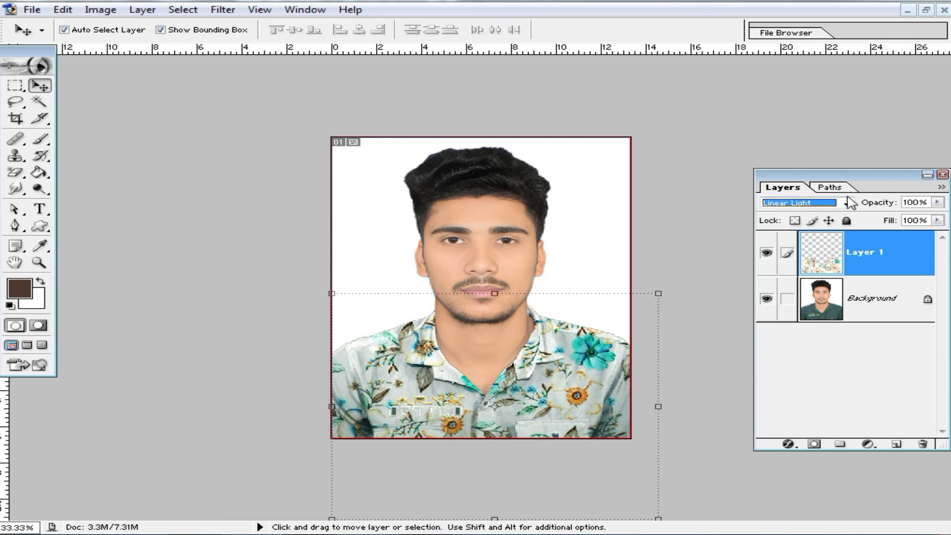
{"action": "left_click", "coordinate": [569, 241]}
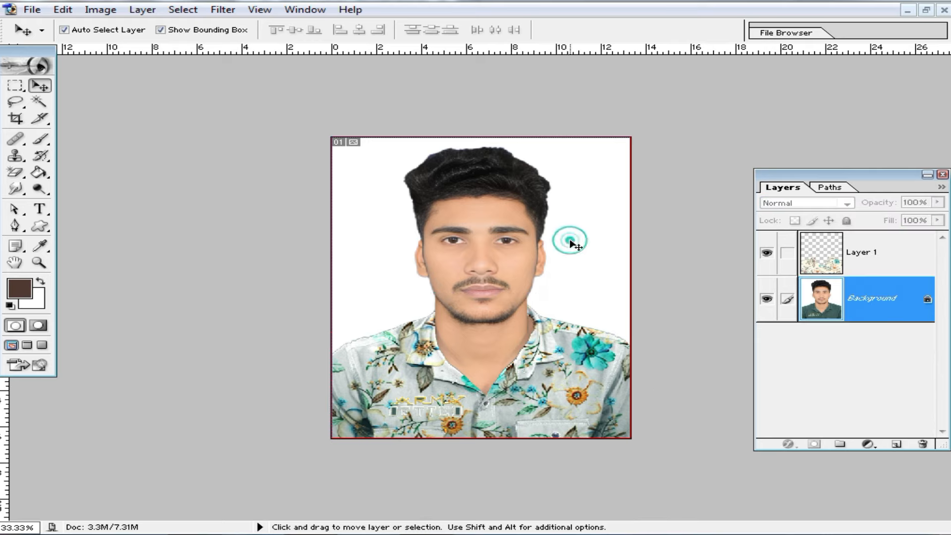
Examine the floral pattern up close around the collar, the chest lettering and the flowers beside the shirt placket.
{"action": "key", "text": "ctrl+space"}
{"action": "left_click", "coordinate": [532, 371], "text": "ctrl"}
{"action": "left_click", "coordinate": [533, 371], "text": "ctrl"}
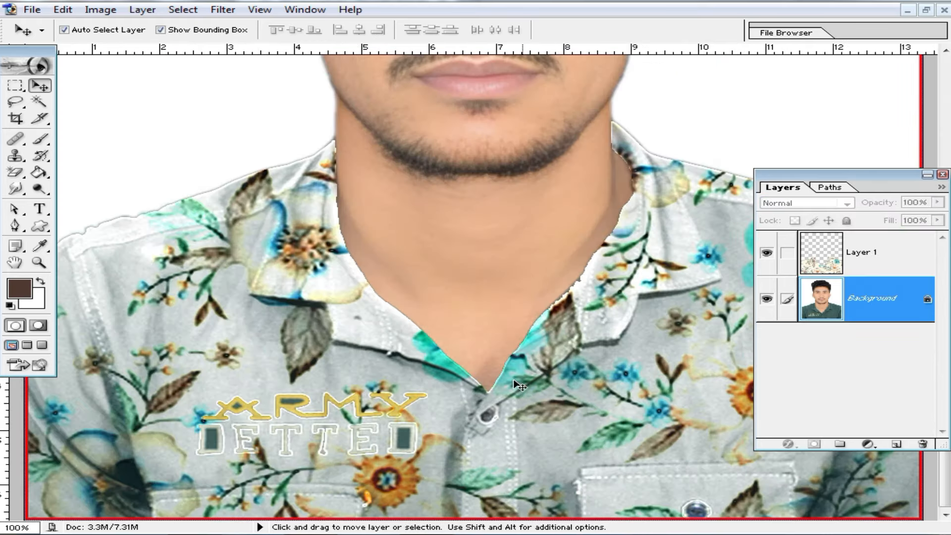
{"action": "left_click", "coordinate": [577, 378], "text": "ctrl+alt"}
{"action": "key", "text": "ctrl+space"}
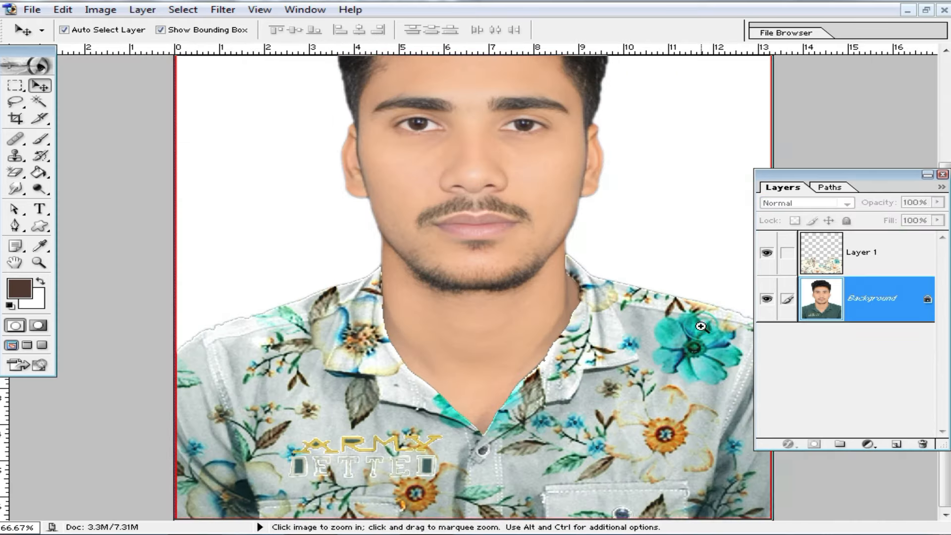
{"action": "left_click", "coordinate": [695, 408], "text": "ctrl"}
{"action": "left_click", "coordinate": [698, 351], "text": "ctrl"}
{"action": "left_click", "coordinate": [535, 240], "text": "ctrl+alt"}
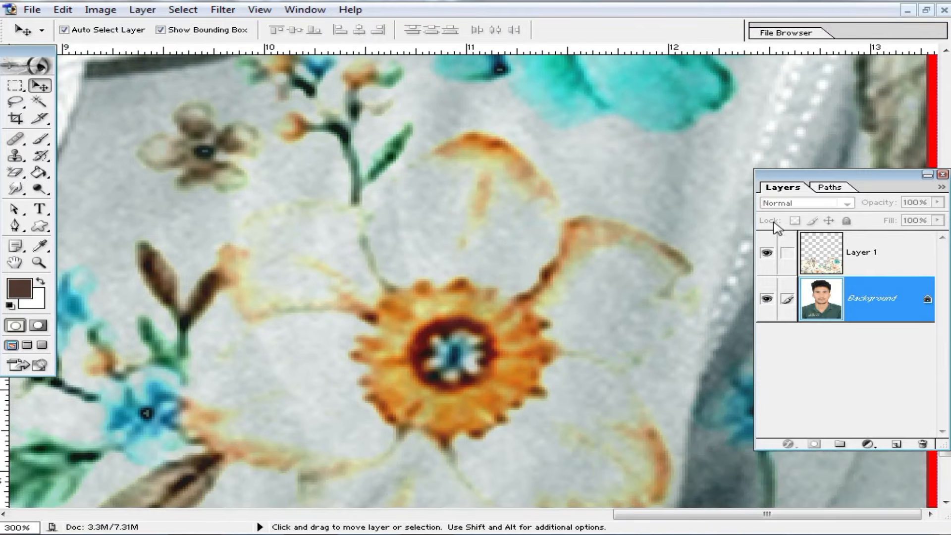
{"action": "left_click", "coordinate": [589, 300], "text": "ctrl+alt"}
{"action": "left_click", "coordinate": [644, 334], "text": "ctrl+alt"}
{"action": "left_click", "coordinate": [482, 399], "text": "ctrl+alt"}
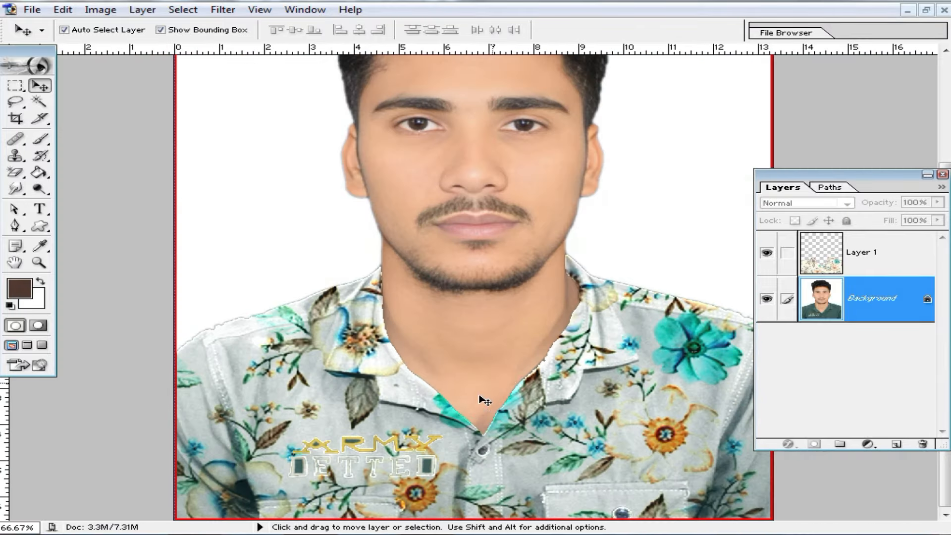
{"action": "scroll", "coordinate": [618, 413], "scroll_direction": "up", "scroll_amount": 1}
{"action": "scroll", "coordinate": [667, 392], "scroll_direction": "down", "scroll_amount": 1}
Change the floral pattern layer's blend mode from Linear Light and merge the layer into the Background.
{"action": "left_click", "coordinate": [876, 260]}
{"action": "left_click", "coordinate": [847, 203]}
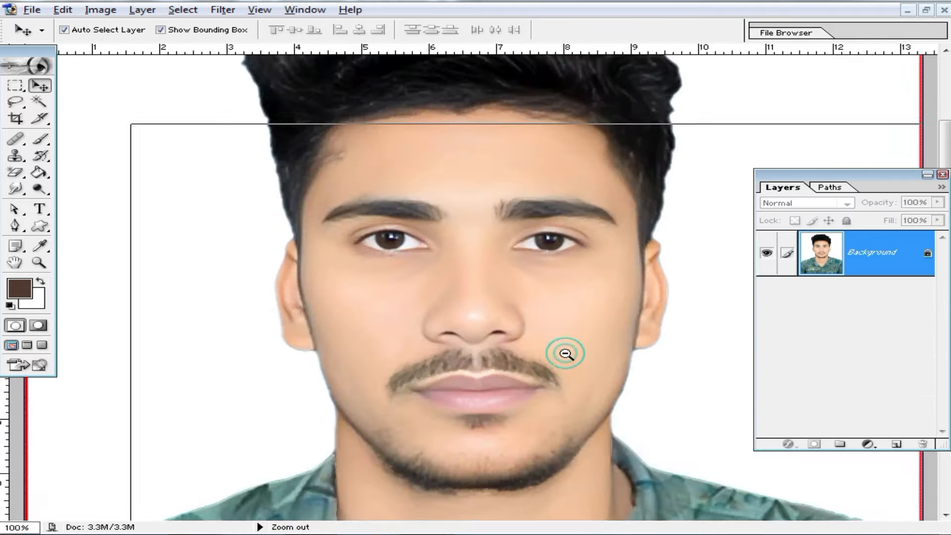
{"action": "left_click", "coordinate": [564, 351], "text": "ctrl+alt"}
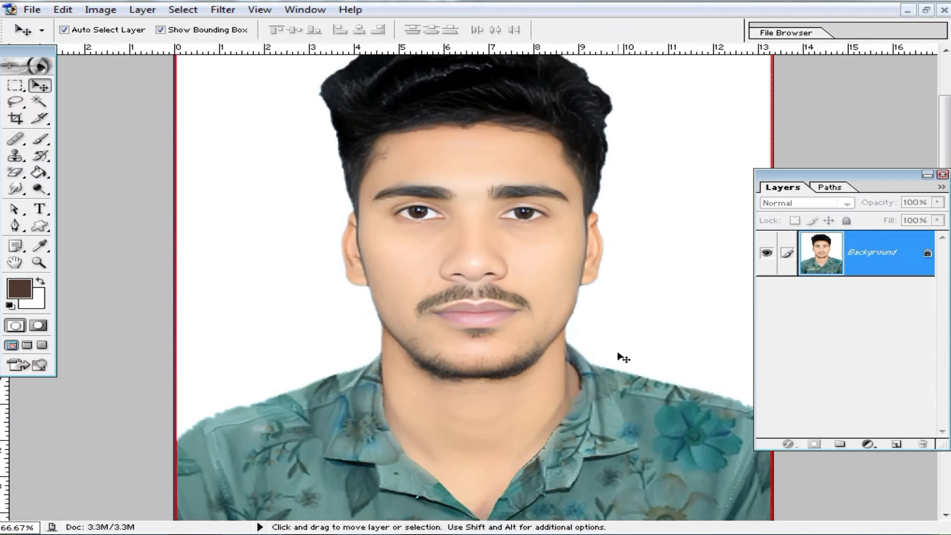